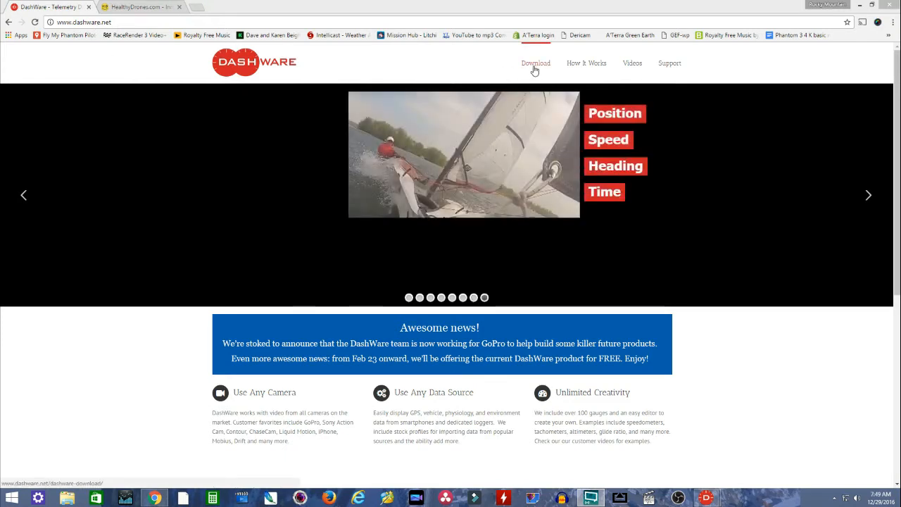
- Download the Dec 26th, 2016 02:33PM flight log from HealthyDrones as CSV and put the browser away
left_click(129, 7)
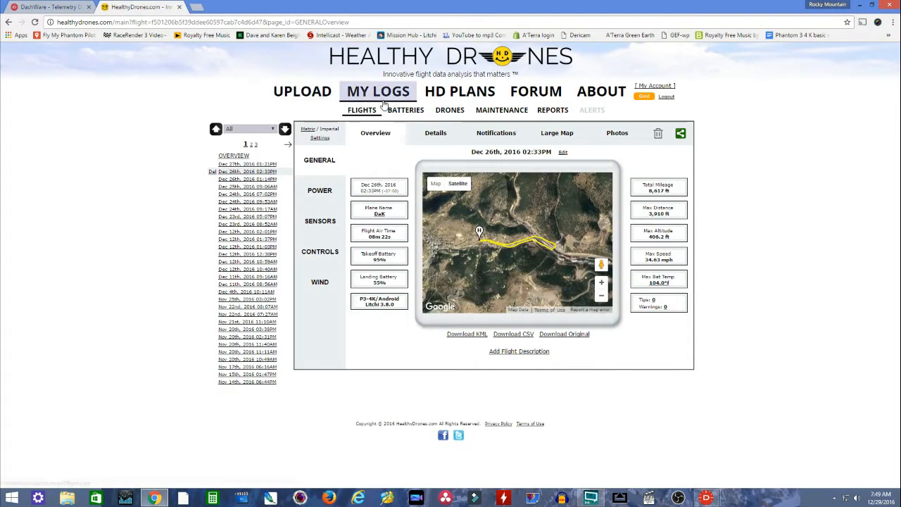
left_click(511, 336)
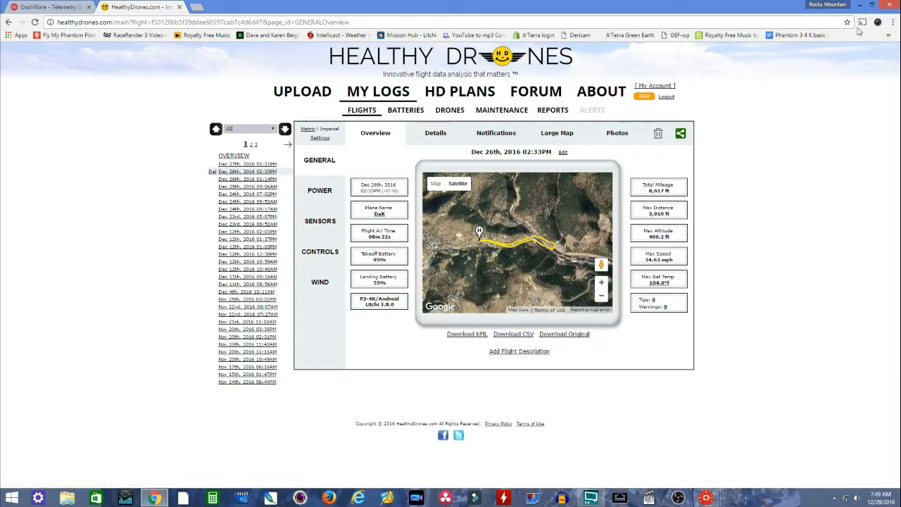
left_click(859, 5)
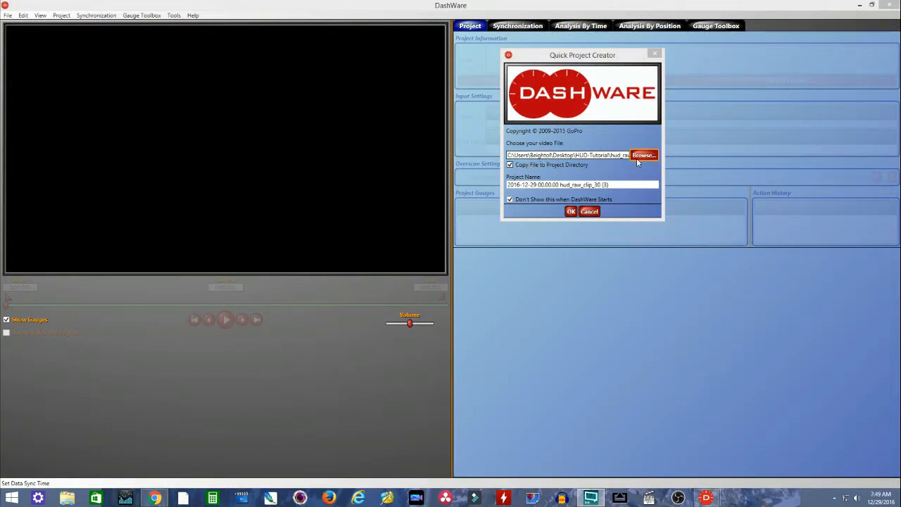
- Create the project from the hud_raw_clip_30 video and add the data file 2016-12-26_14-33-56_Standard (1).csv with the Flytrex profile
left_click(570, 212)
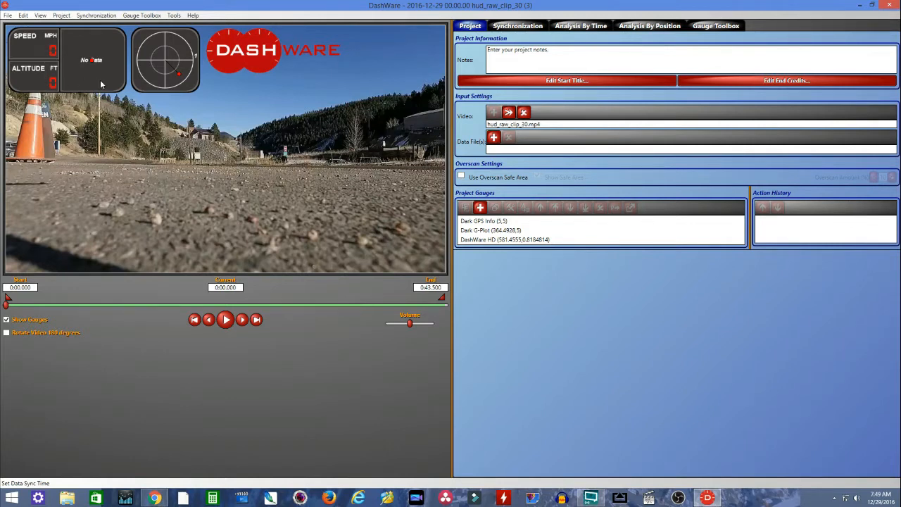
left_click(493, 138)
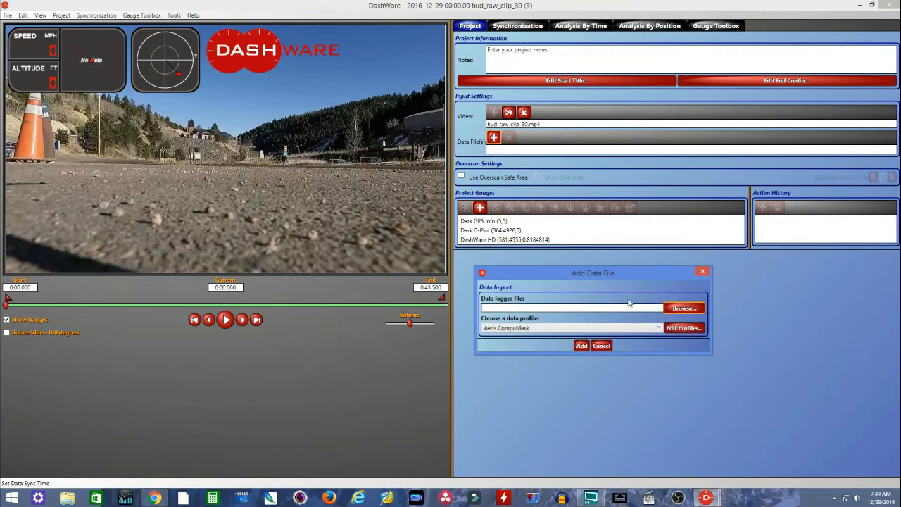
left_click(681, 309)
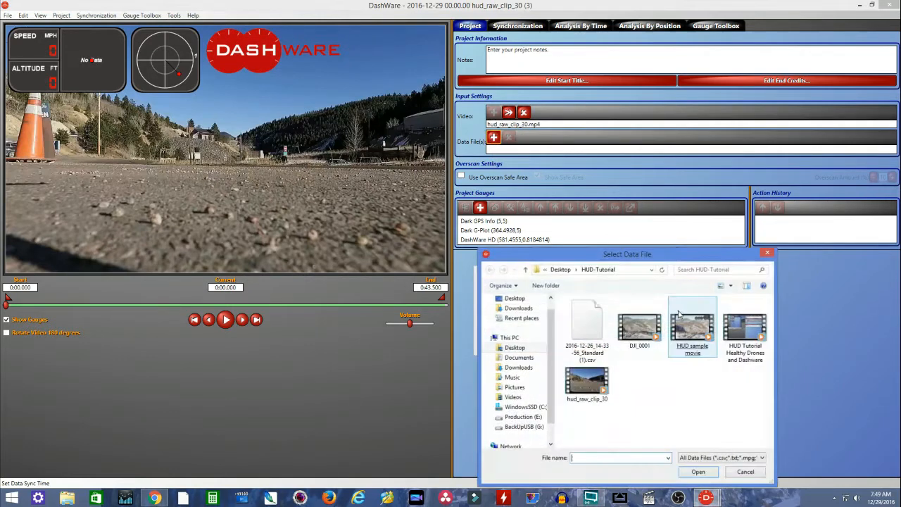
double_click(595, 327)
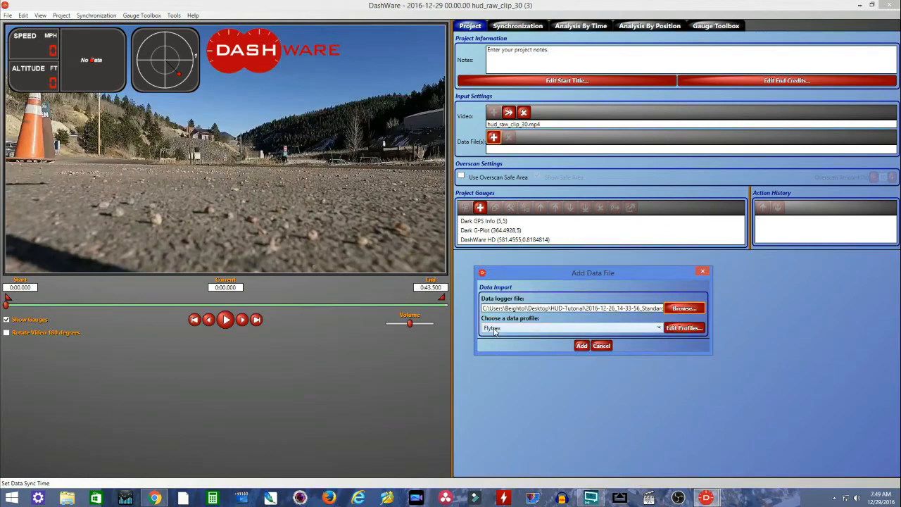
left_click(582, 345)
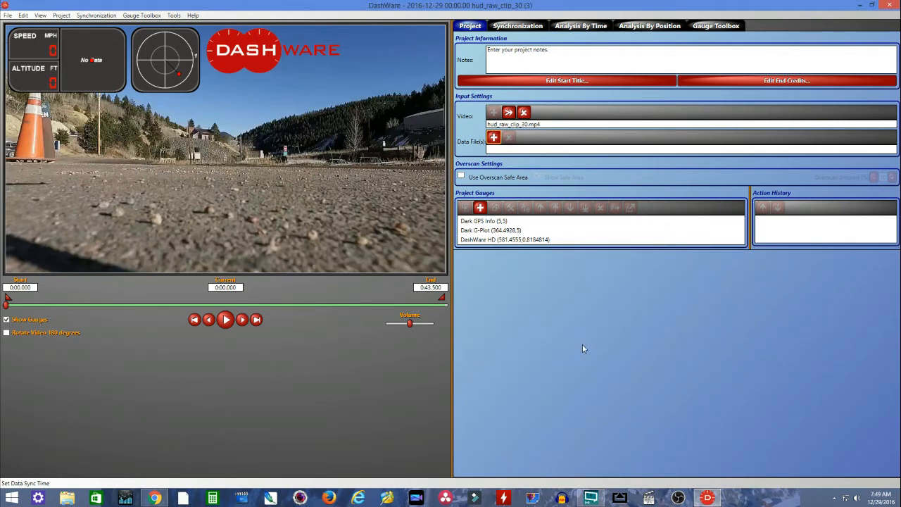
- Play the video with its gauges and move the playhead to about 0:17.5, near the drone's takeoff
left_click(225, 319)
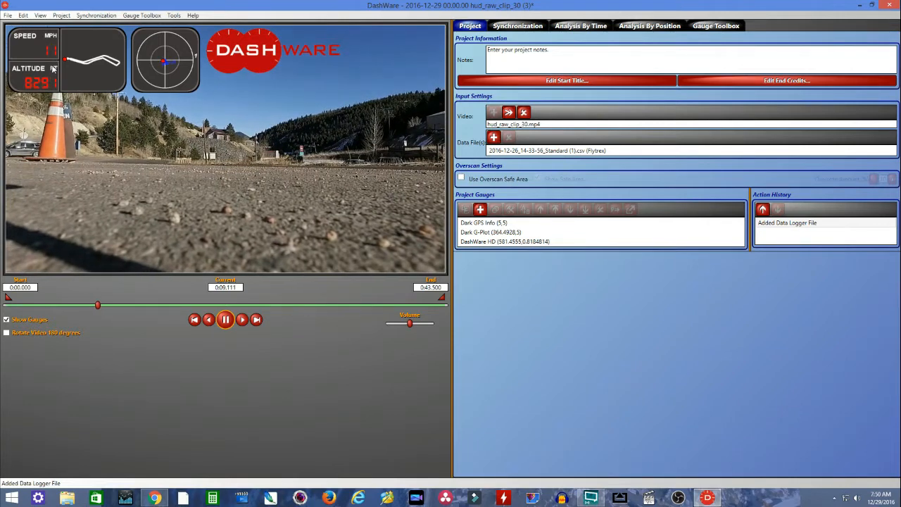
left_click(226, 322)
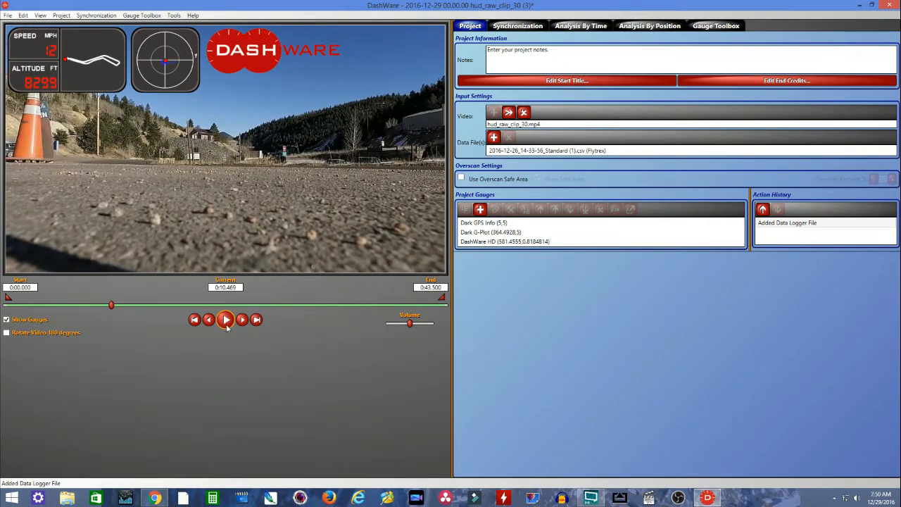
left_click_drag(116, 313, 176, 317)
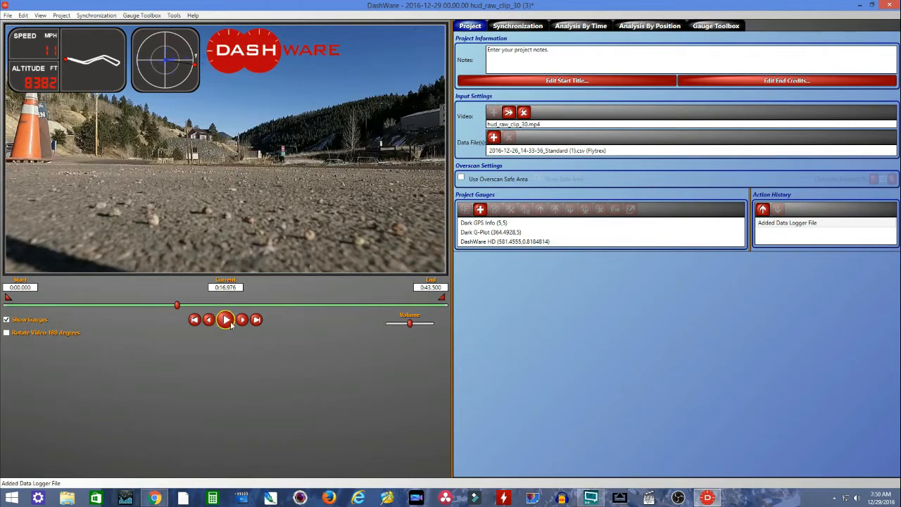
left_click(227, 320)
left_click(227, 321)
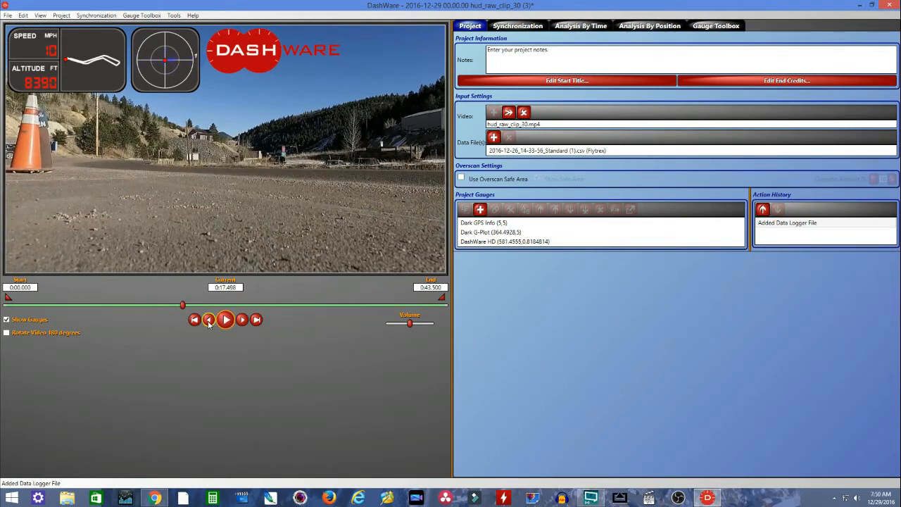
- Step the video back and forth in small increments to set it at the takeoff moment, 0:17.414
left_click(209, 321)
left_click(241, 320)
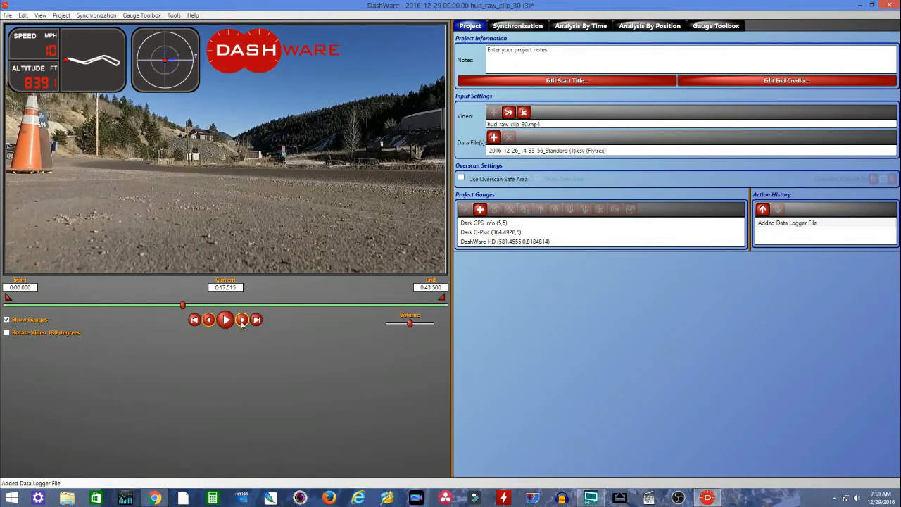
left_click(243, 321)
left_click(243, 322)
left_click(243, 322)
left_click(243, 321)
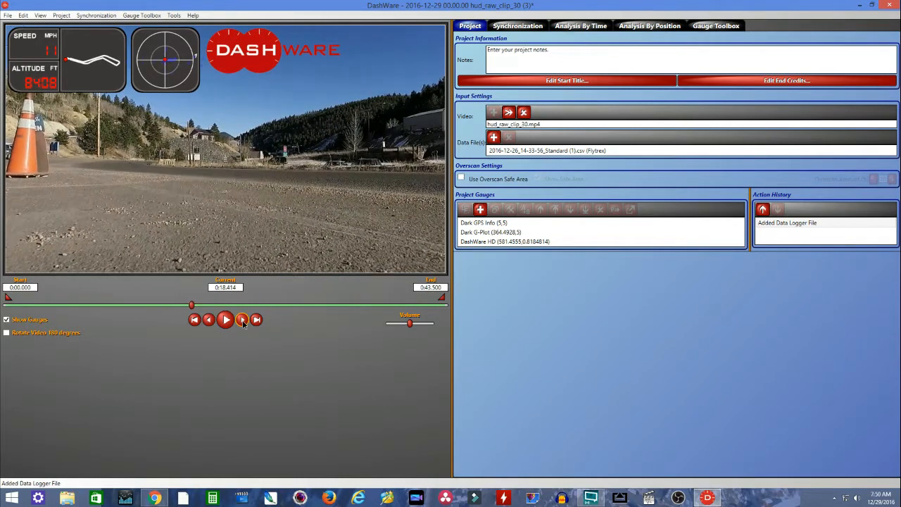
left_click(243, 321)
left_click(243, 321)
left_click(242, 322)
left_click(243, 322)
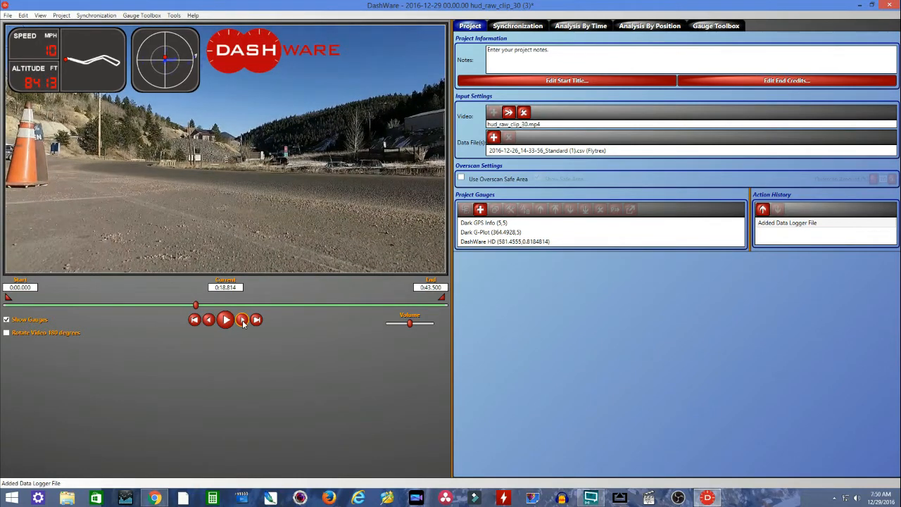
left_click(210, 322)
left_click(209, 322)
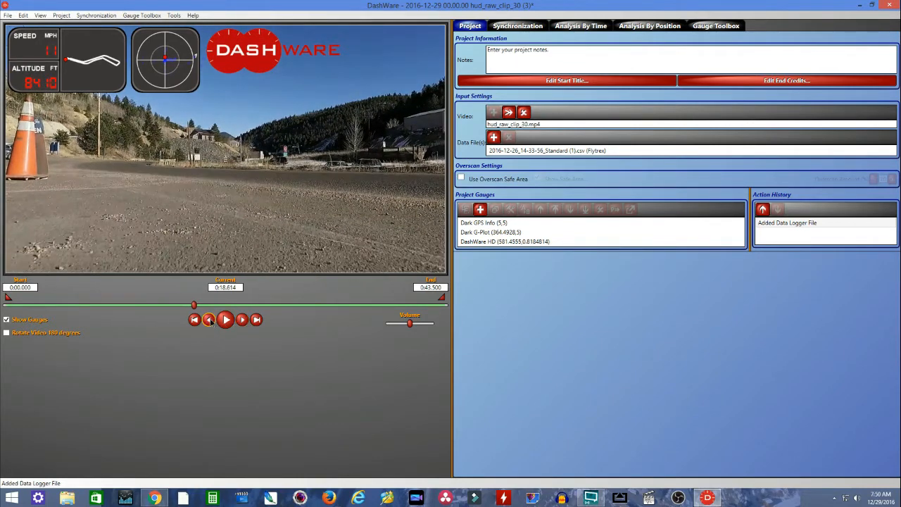
left_click(210, 322)
left_click(209, 321)
left_click(210, 322)
left_click(210, 322)
left_click(209, 322)
left_click(209, 322)
left_click(210, 322)
left_click(210, 321)
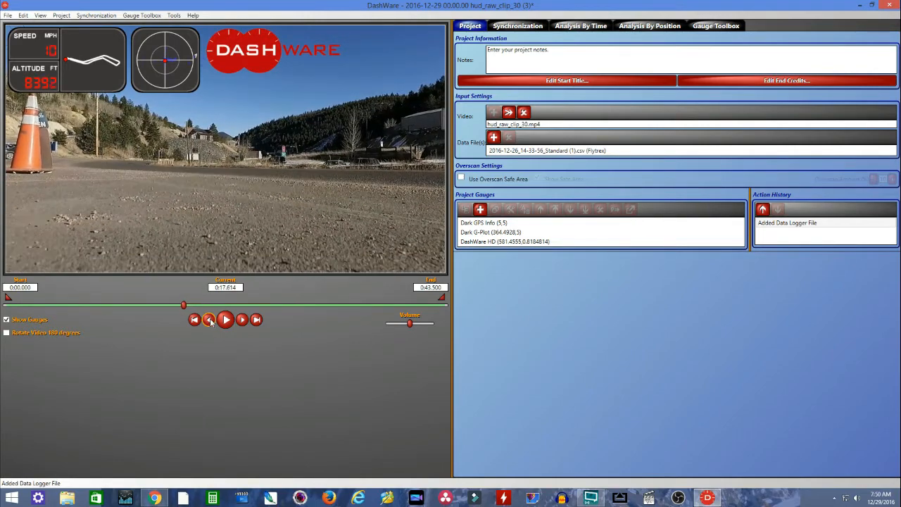
left_click(210, 322)
left_click(210, 321)
left_click(210, 322)
left_click(209, 322)
left_click(210, 322)
left_click(209, 322)
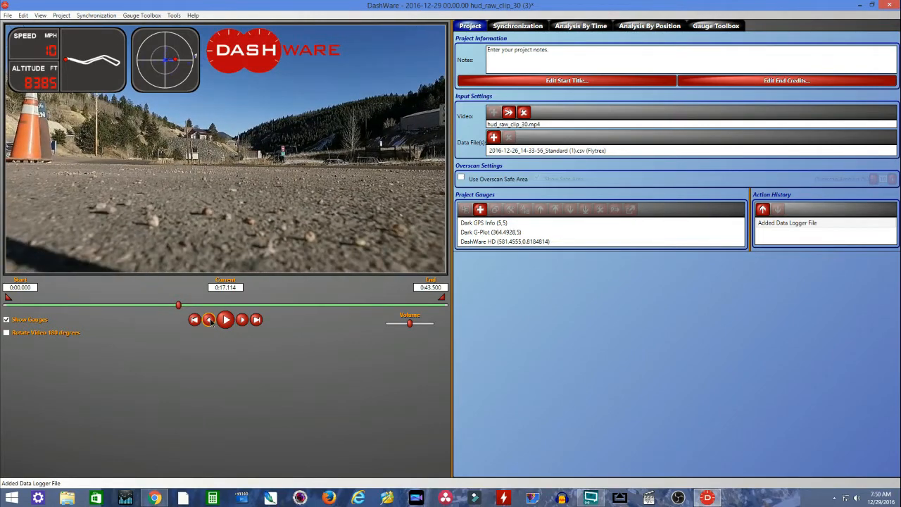
left_click(210, 322)
left_click(241, 319)
left_click(242, 320)
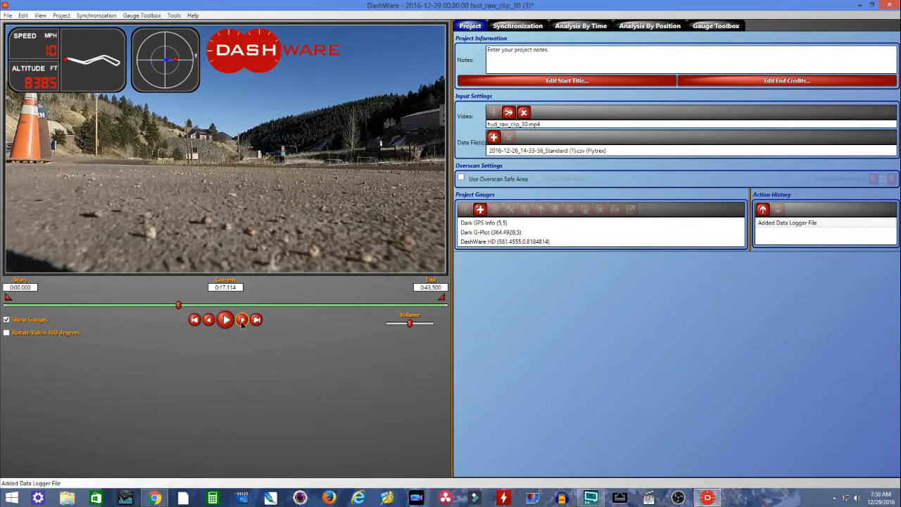
left_click(241, 320)
left_click(241, 320)
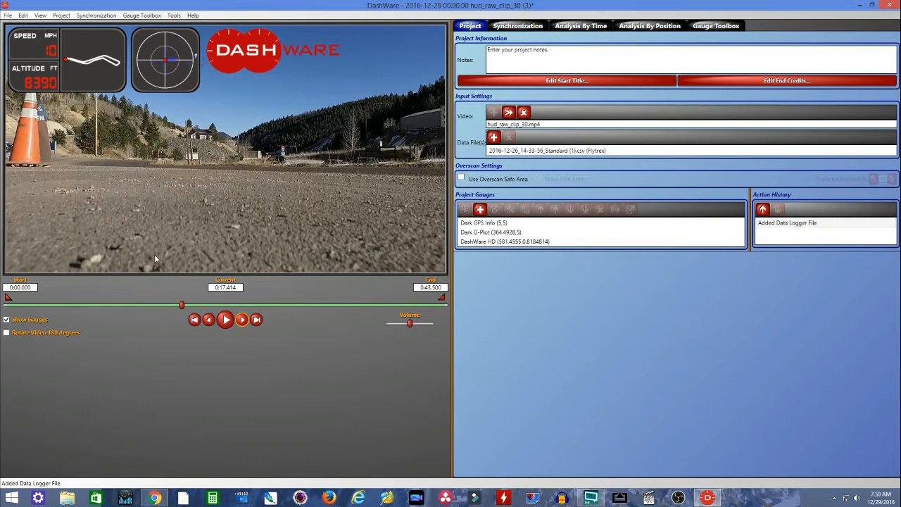
- Open the data synchronization view, unlink the flight data from the video and rewind the data to 0:00.000
left_click(506, 27)
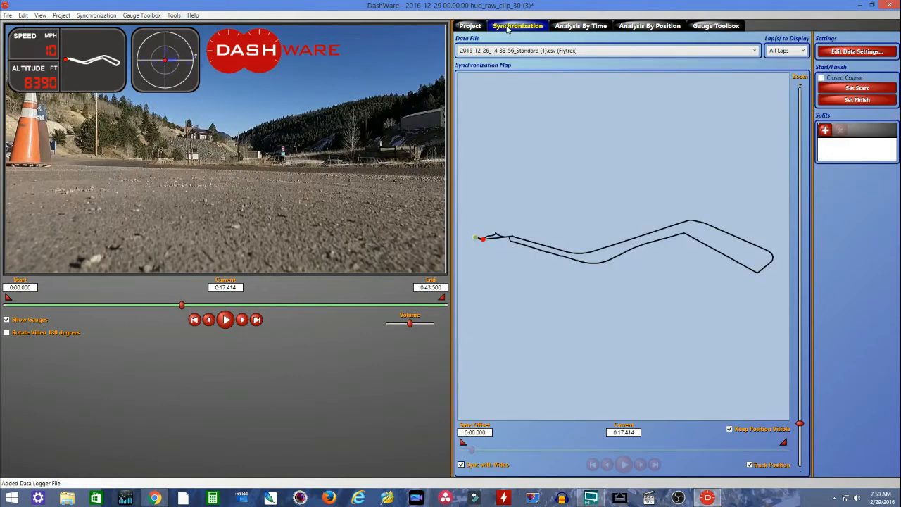
left_click(462, 465)
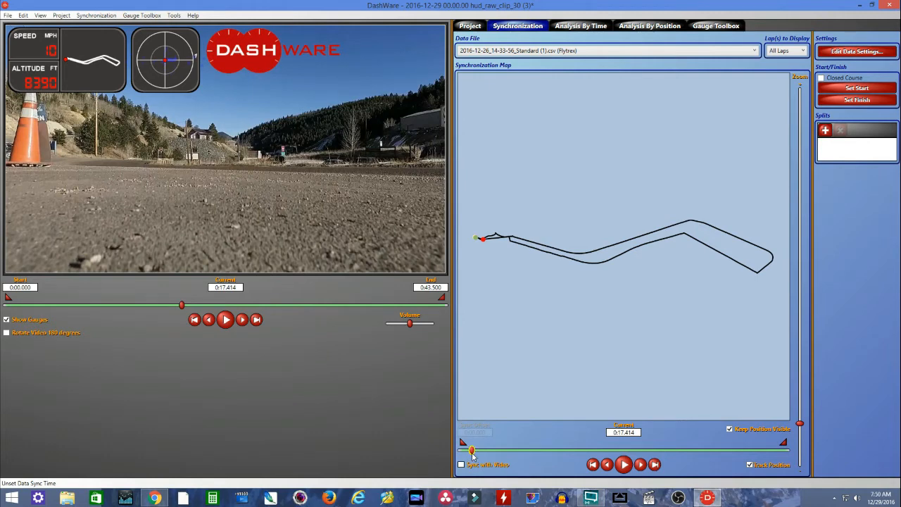
left_click_drag(473, 453, 456, 456)
- Position the flight data at its own takeoff moment, 0:01.600, and sync it with the video
left_click(623, 464)
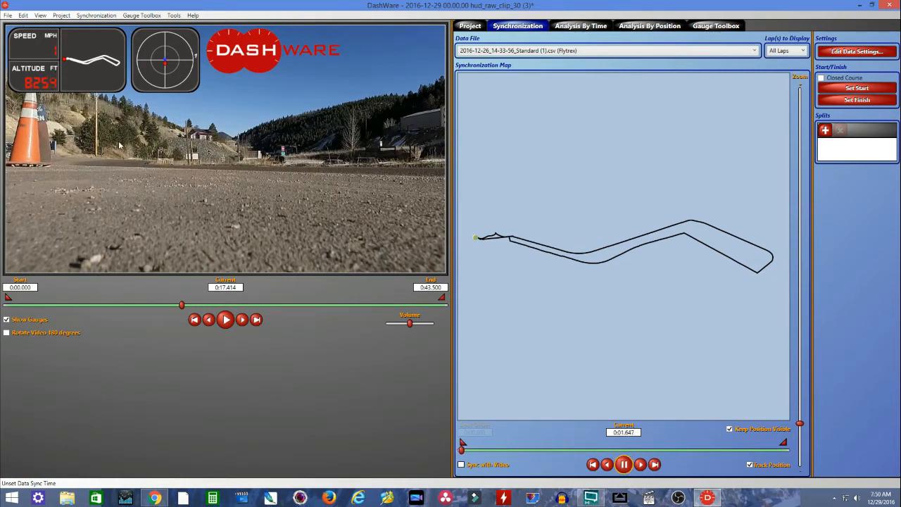
left_click(626, 465)
left_click(607, 465)
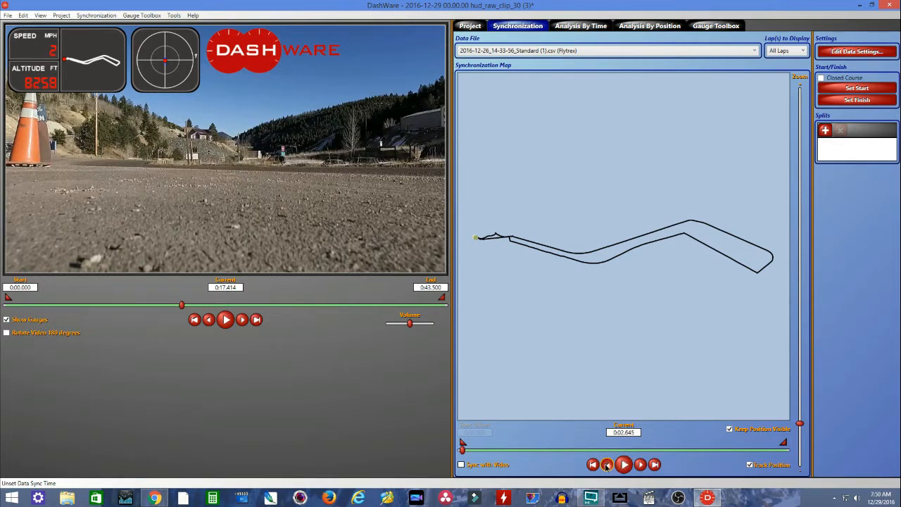
left_click(607, 464)
left_click(606, 465)
left_click(607, 465)
left_click(607, 465)
left_click(607, 464)
left_click(607, 465)
left_click(640, 465)
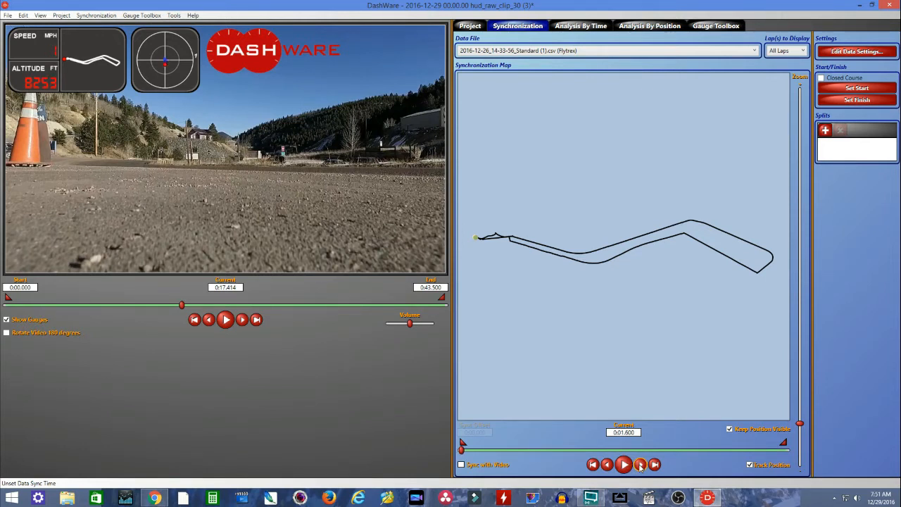
left_click(462, 466)
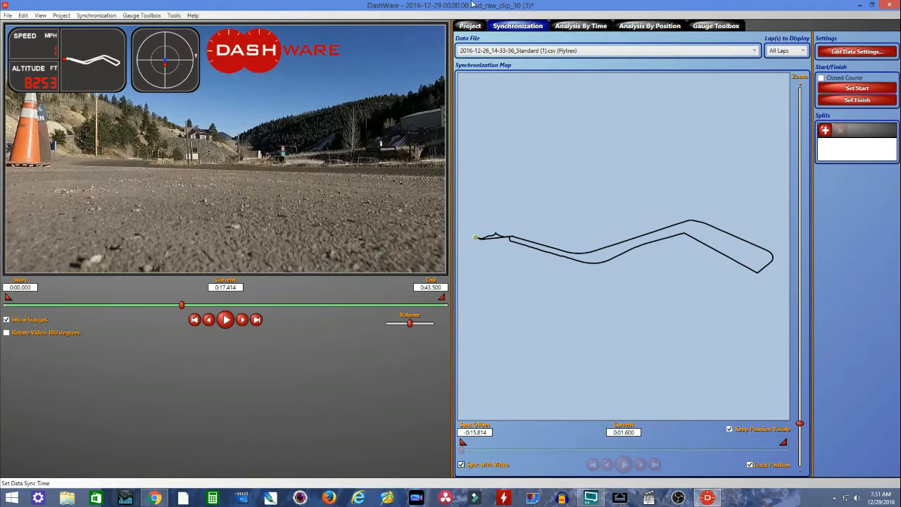
- Return to the project settings and play the video from the start to check the gauge synchronization
left_click(471, 26)
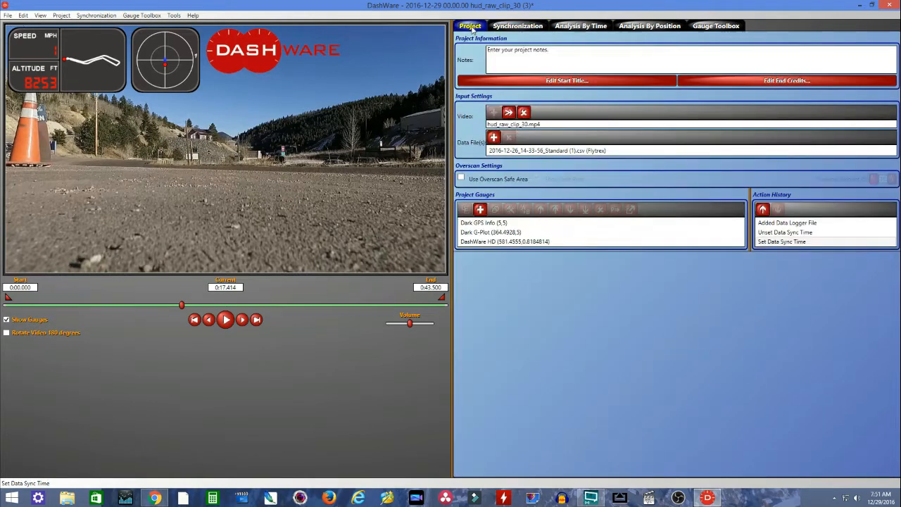
left_click(195, 320)
left_click(226, 321)
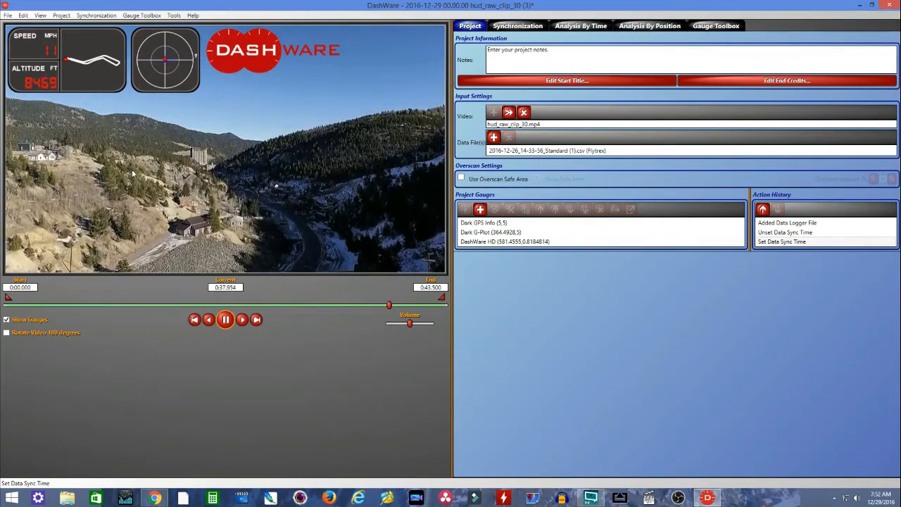
left_click(194, 320)
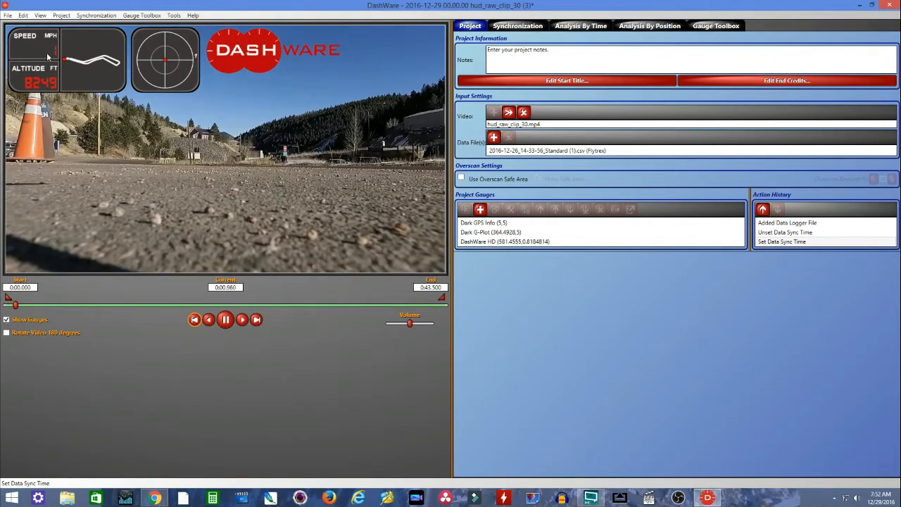
- Pause the video and open the DashWare HD logo gauge for editing in the gauge designer
left_click(249, 60)
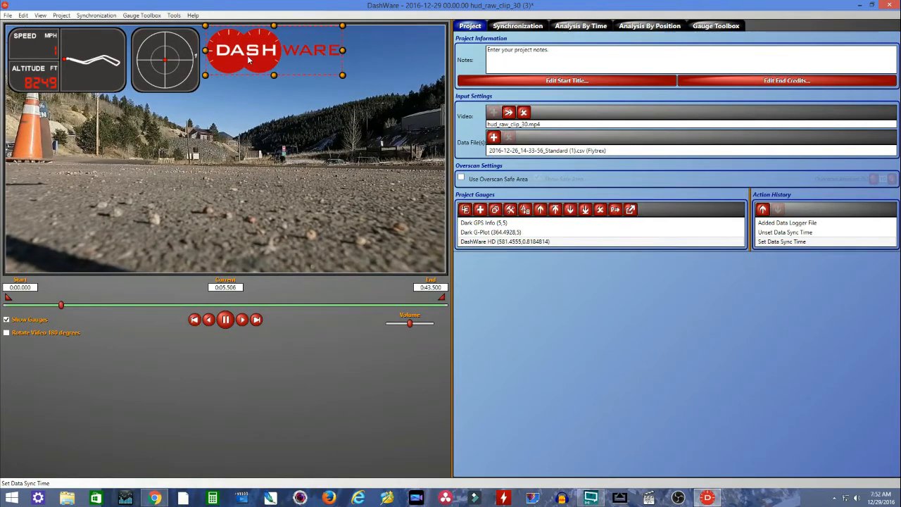
left_click(479, 241)
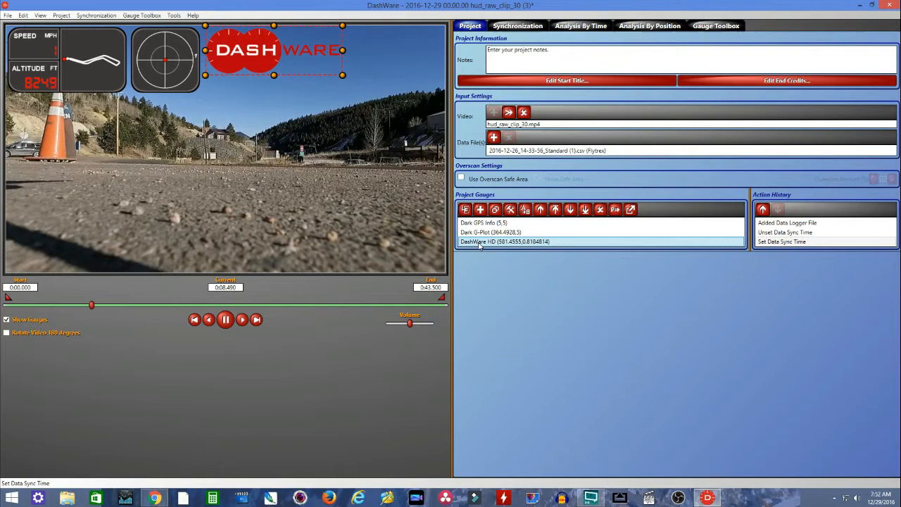
left_click(226, 320)
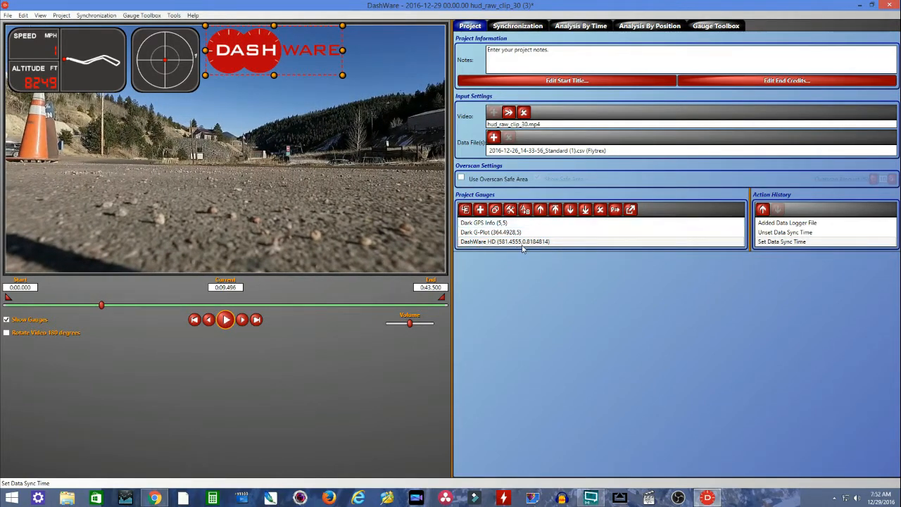
left_click(476, 243)
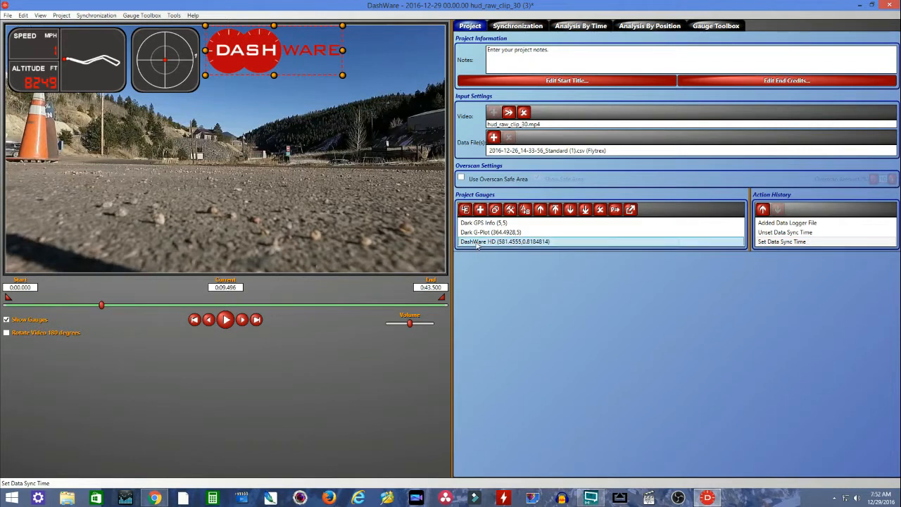
left_click(510, 209)
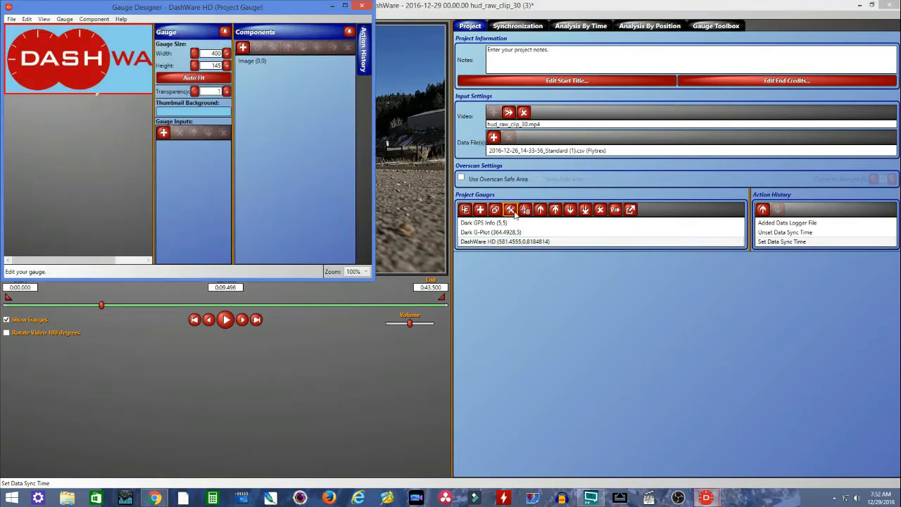
- Replace the gauge's logo image with the RMF drone logo file Logomakr_9Oa69q from Downloads
double_click(118, 70)
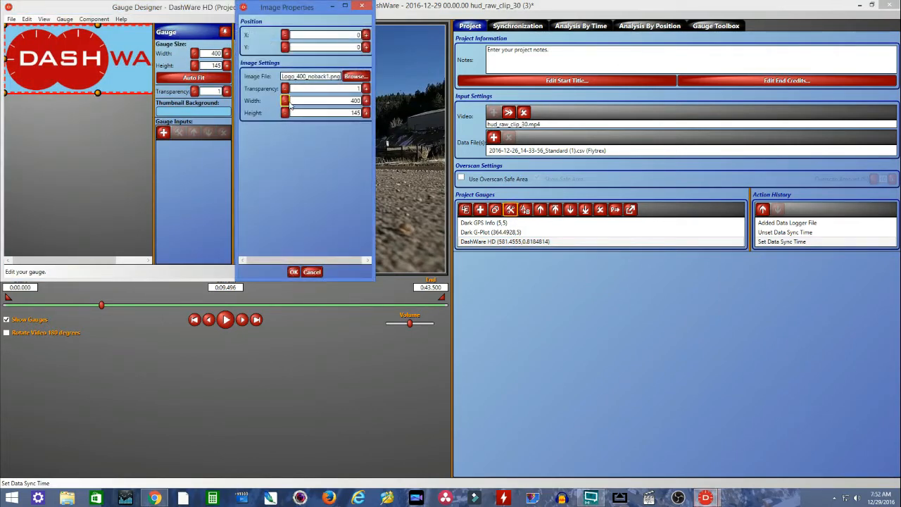
left_click(354, 76)
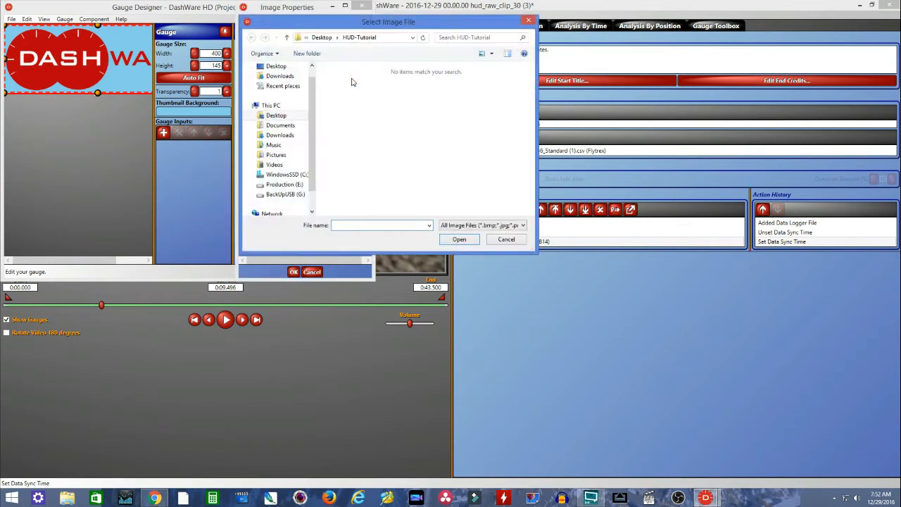
left_click(287, 80)
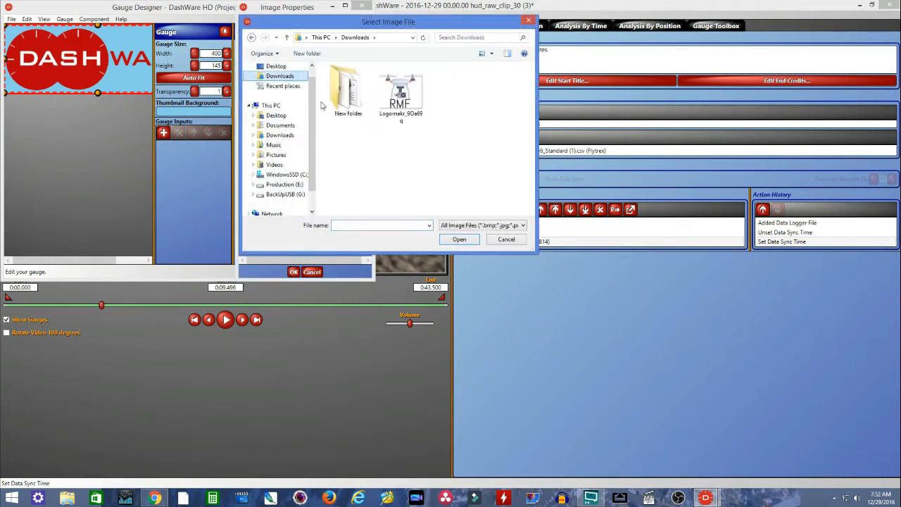
double_click(410, 107)
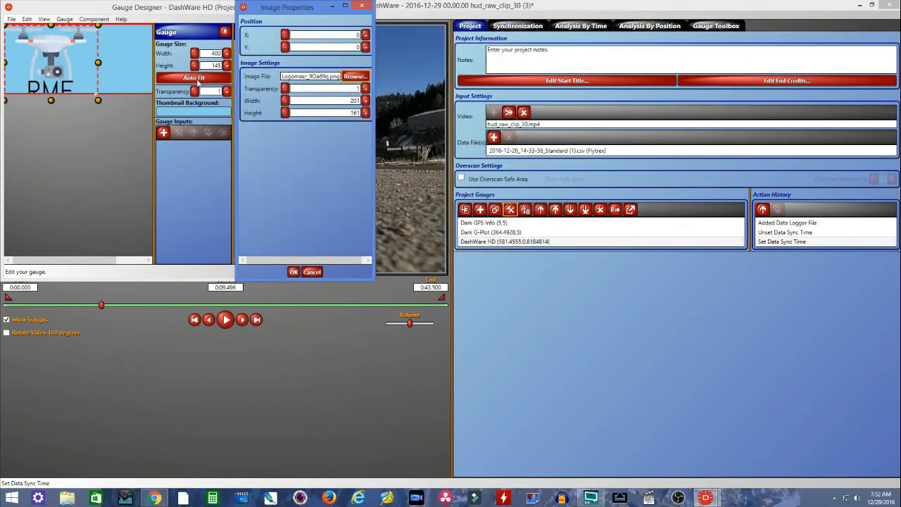
left_click(294, 271)
- Auto-fit the gauge size to the new logo image, save the gauge and close the gauge designer
left_click(195, 79)
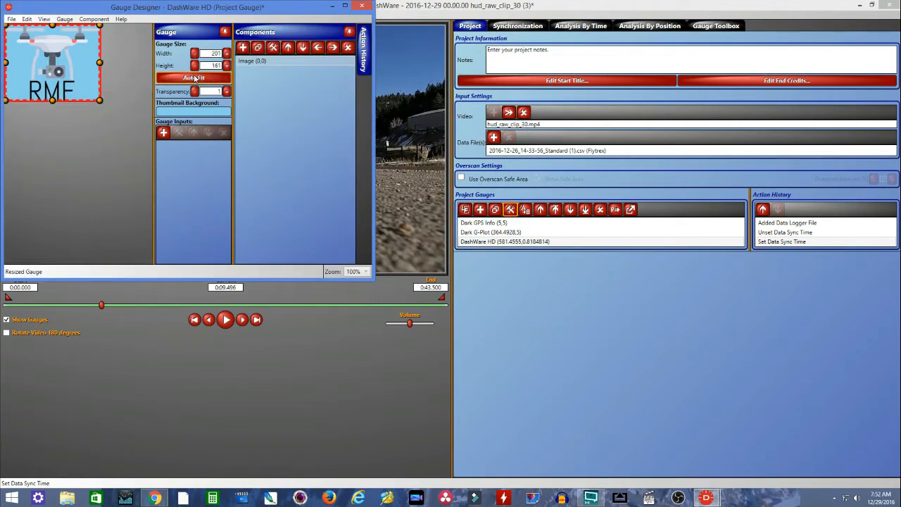
left_click(11, 19)
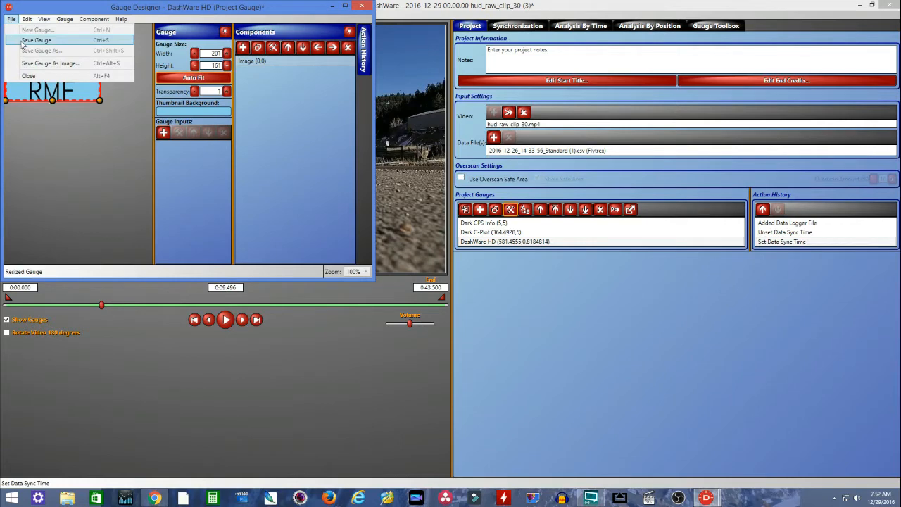
left_click(22, 42)
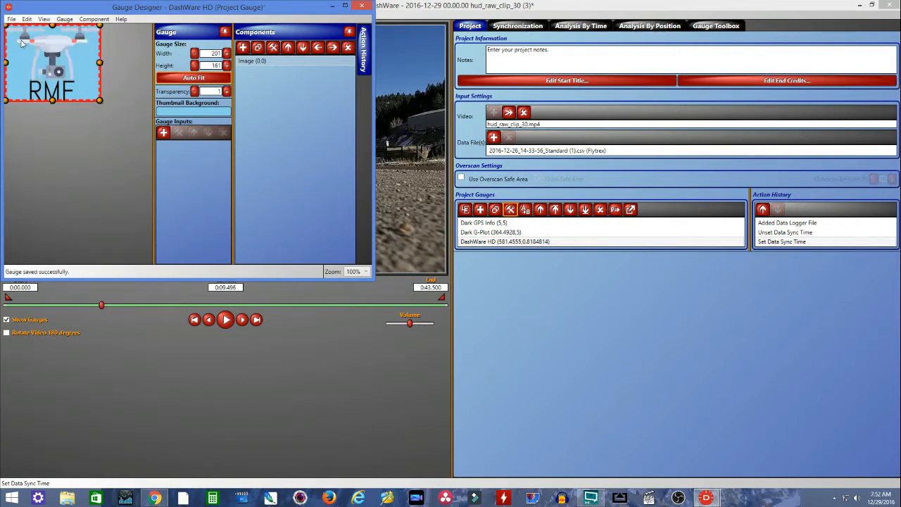
left_click(364, 36)
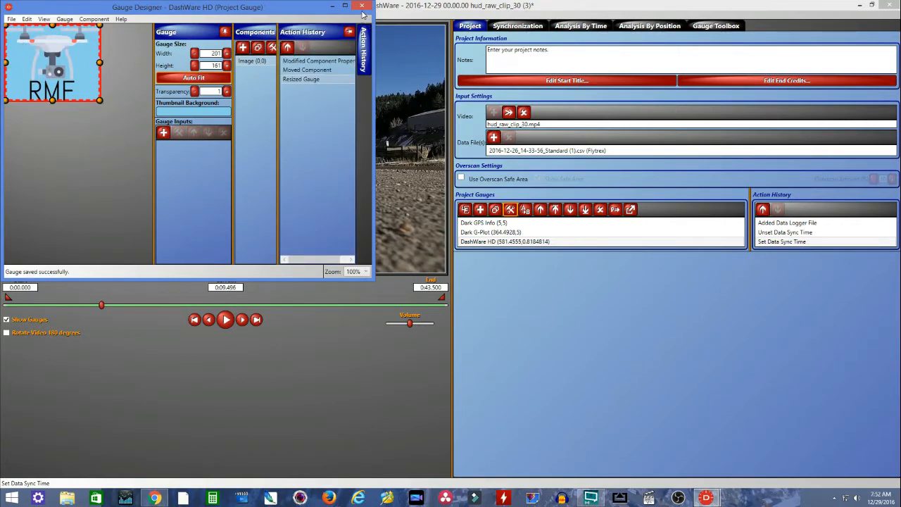
left_click(361, 7)
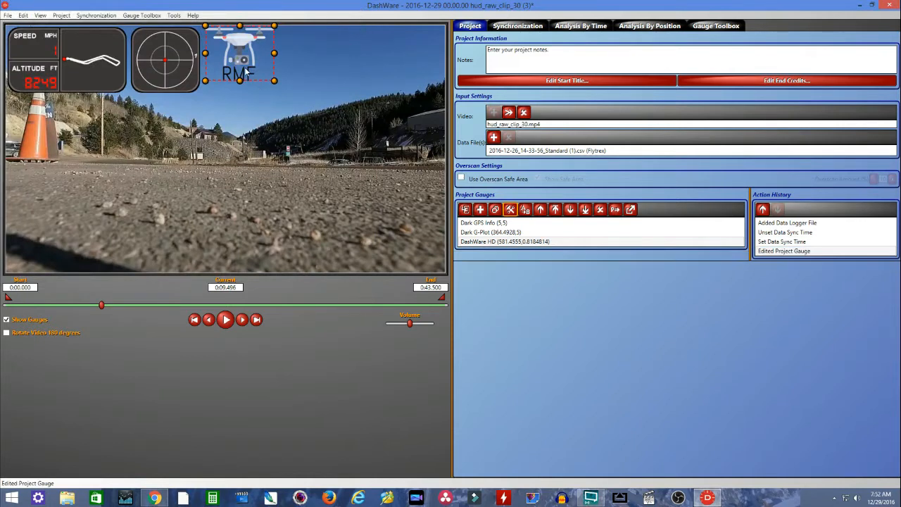
- Place the drone logo gauge at a smaller size in the video's lower-right corner and rename it RMF LOGO
left_click_drag(245, 62, 416, 255)
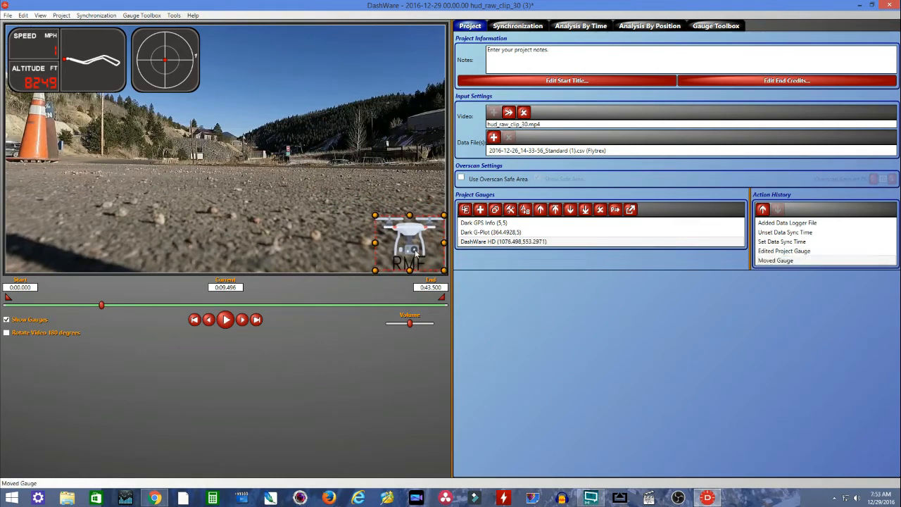
left_click_drag(376, 215, 385, 226)
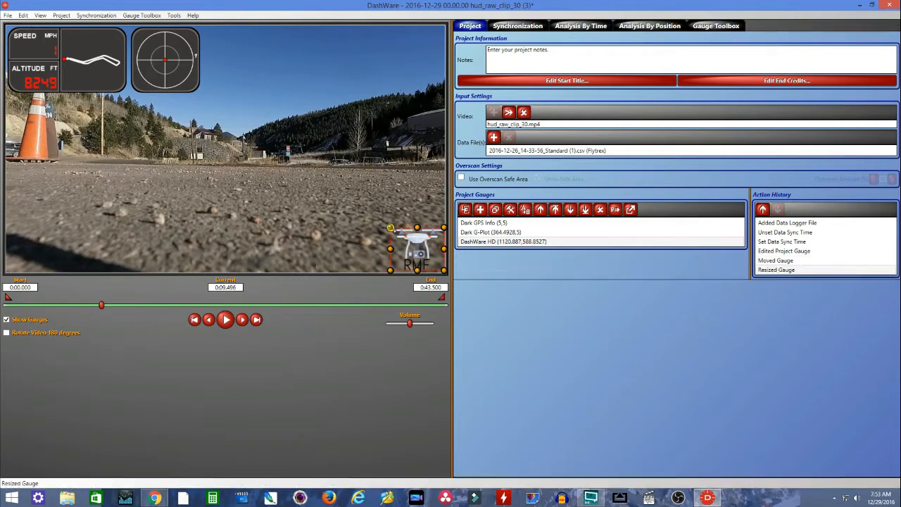
left_click(485, 242)
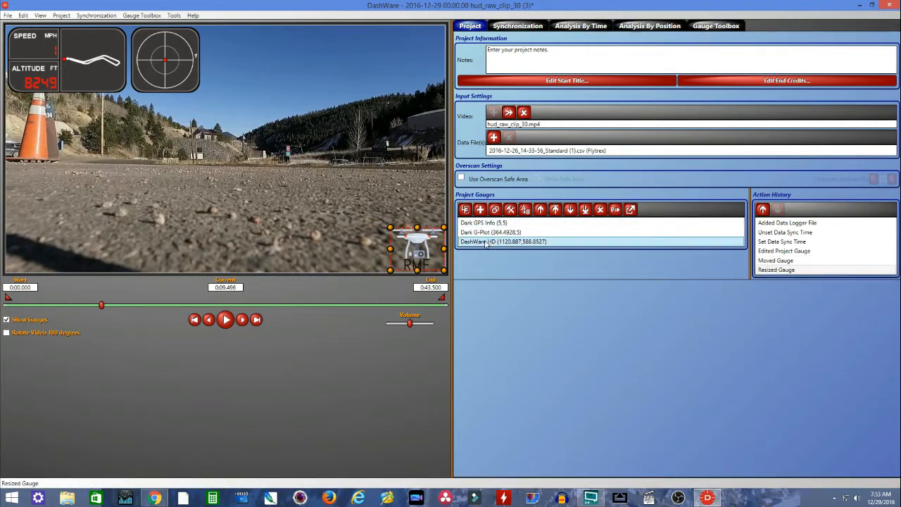
left_click(525, 213)
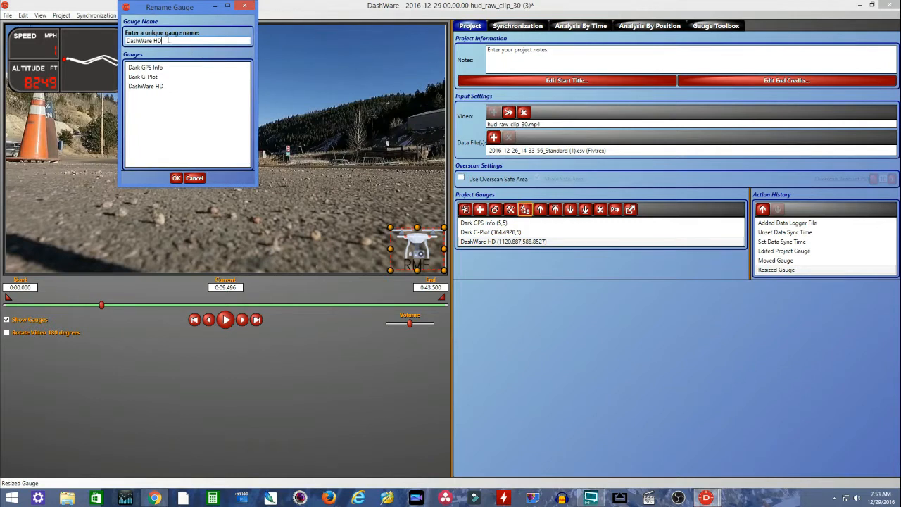
left_click_drag(168, 40, 102, 33)
type("RMF LOGO")
left_click(177, 179)
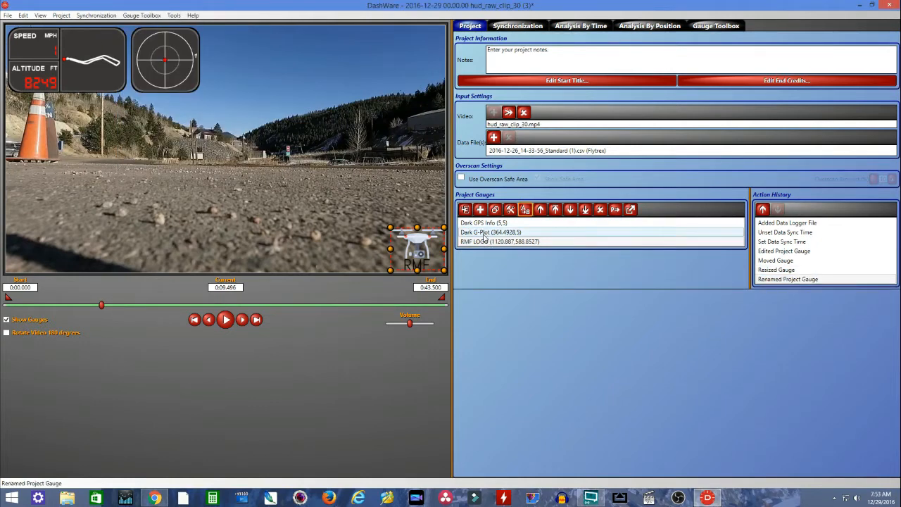
- Remove the Dark GPS Info gauge and place the Dark G-Plot gauge, slightly shrunk, in the video's upper-right corner
left_click(77, 62)
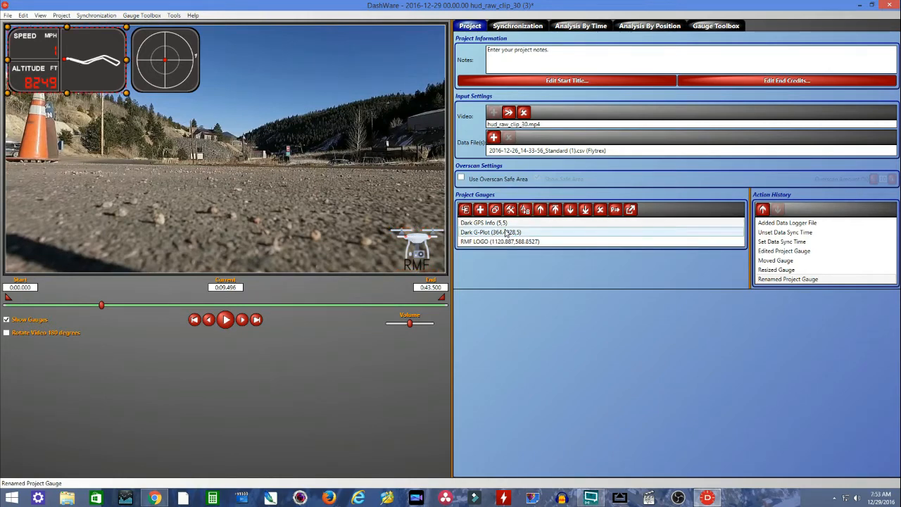
left_click(600, 209)
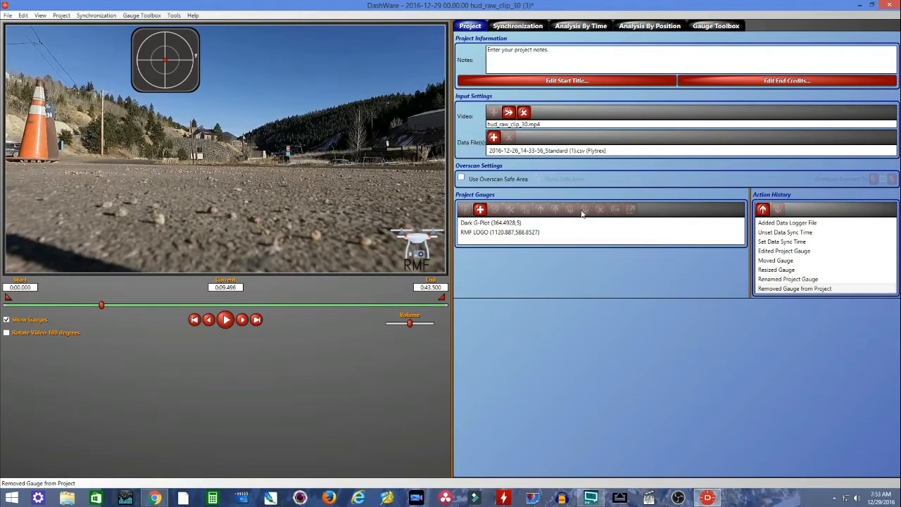
left_click(177, 69)
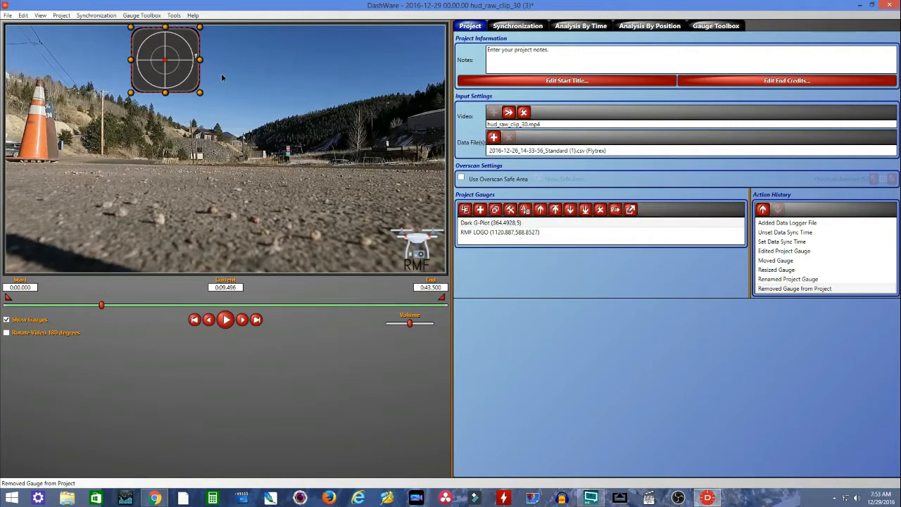
left_click_drag(195, 79, 385, 92)
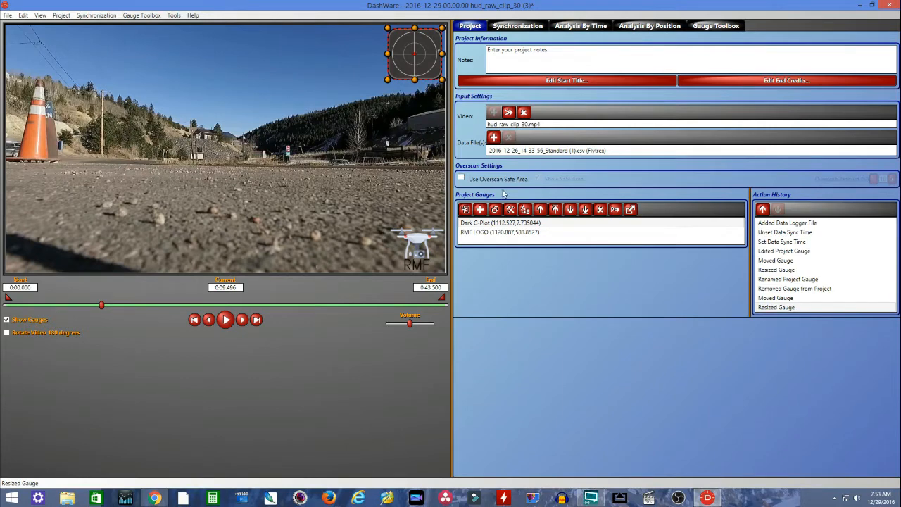
- Add the Thermometer C gauge from the gauge toolbox and place it at the video's right edge, above the logo
left_click(711, 29)
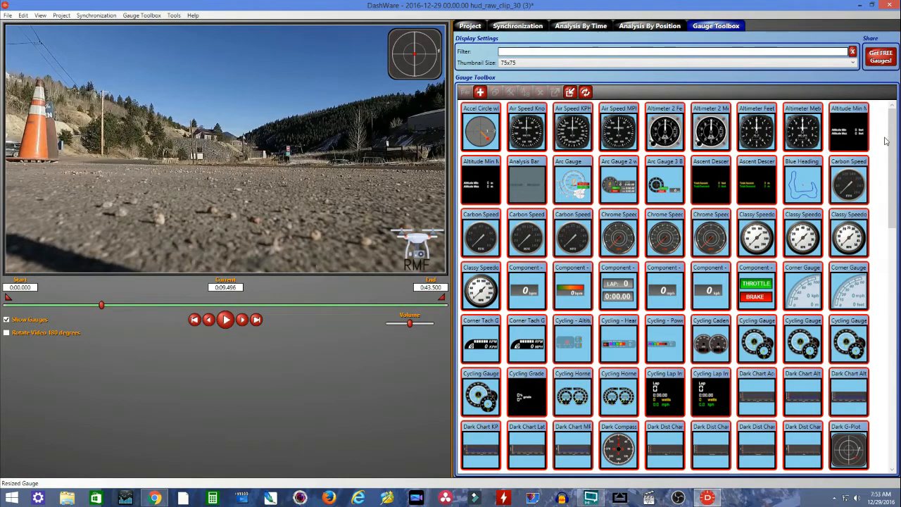
left_click_drag(892, 140, 899, 394)
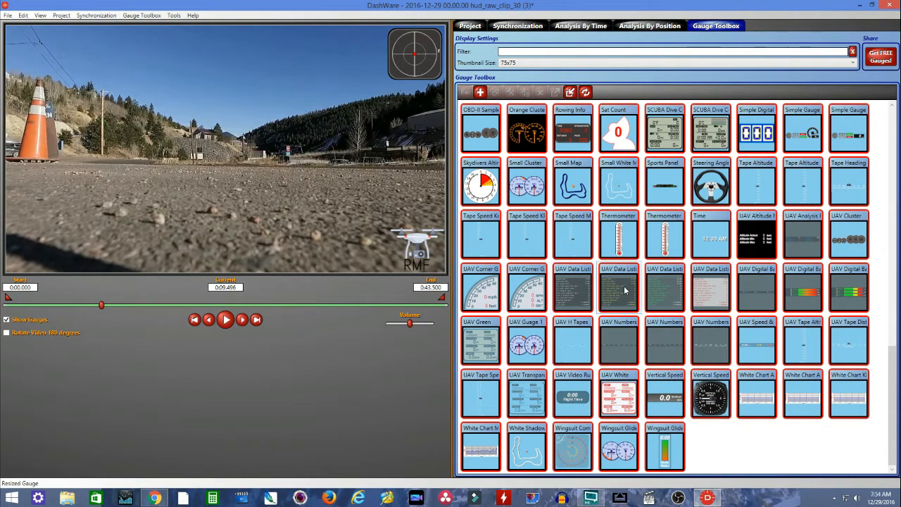
mouse_move(622, 238)
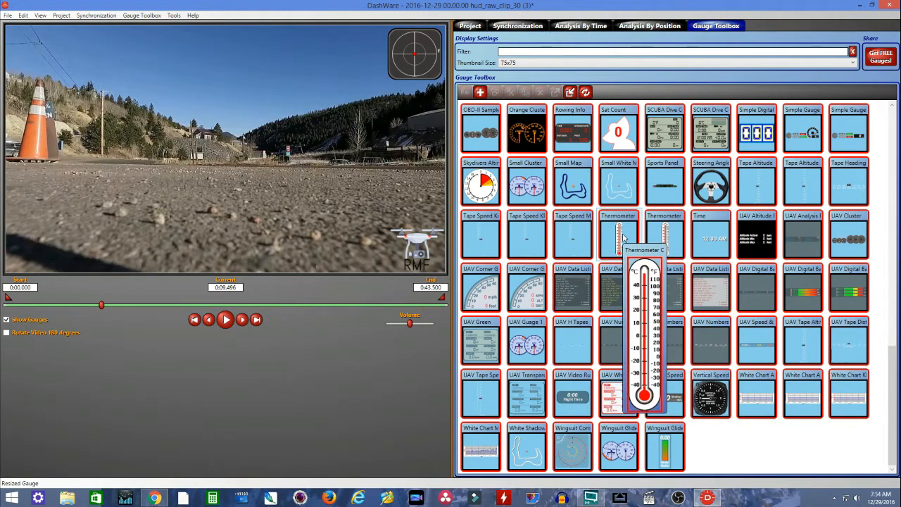
left_click(622, 238)
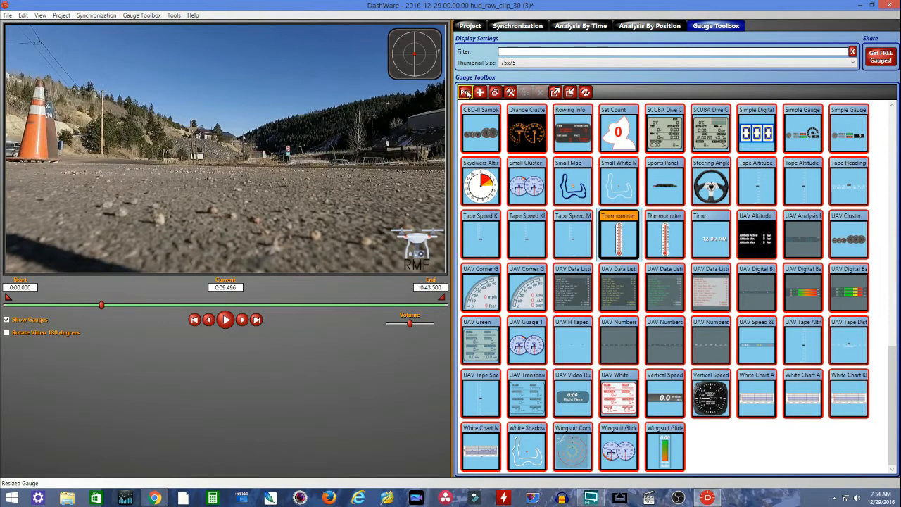
left_click(465, 93)
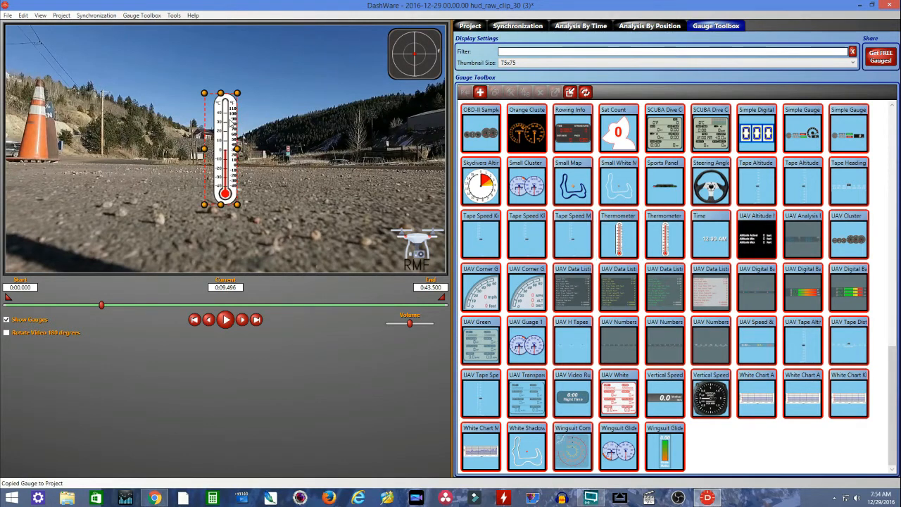
left_click_drag(234, 123, 435, 131)
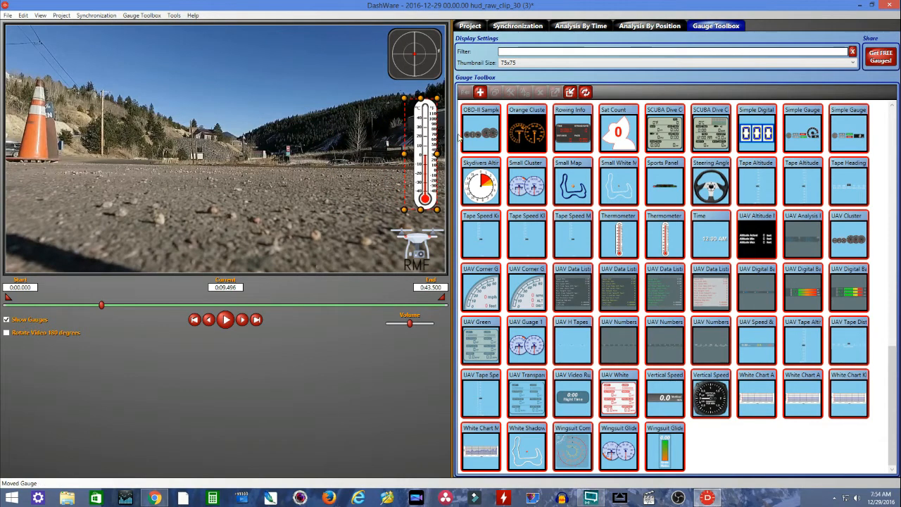
- Add the UAV data listing gauge with red text on a light background and place it in the video's lower-left corner
left_click(699, 301)
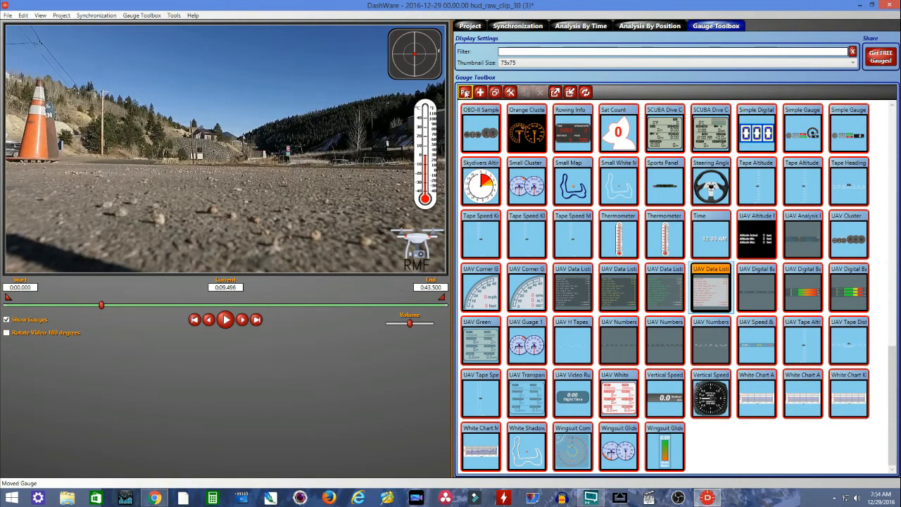
left_click(464, 92)
left_click_drag(231, 145, 78, 216)
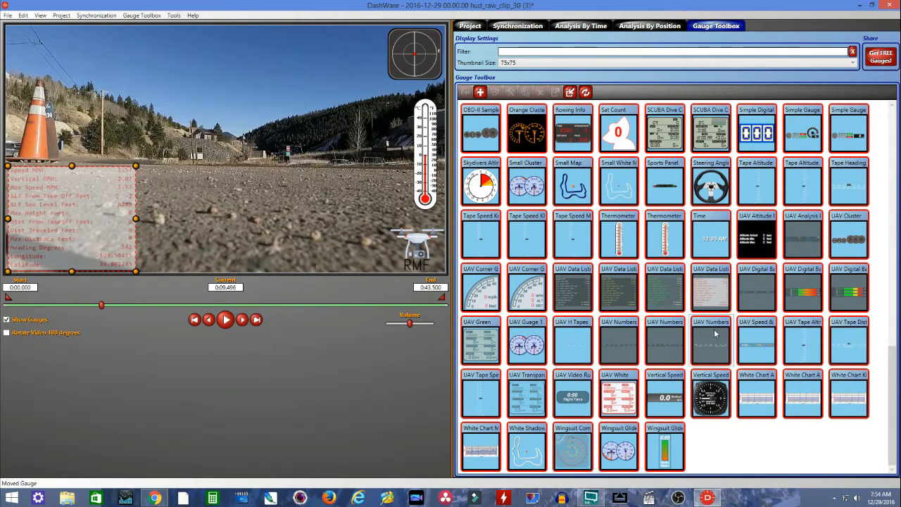
- Add the UAV Cluster gauge to the project and move it to the top center of the video
mouse_move(713, 344)
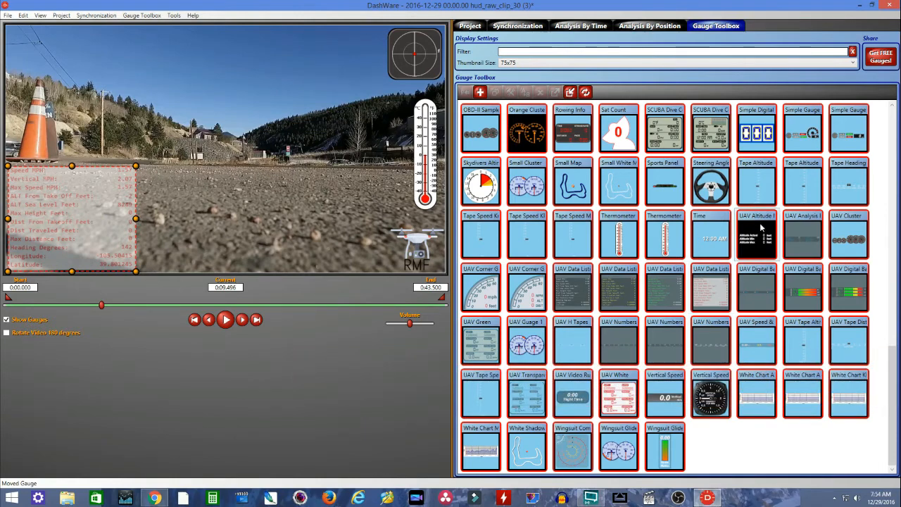
left_click(844, 239)
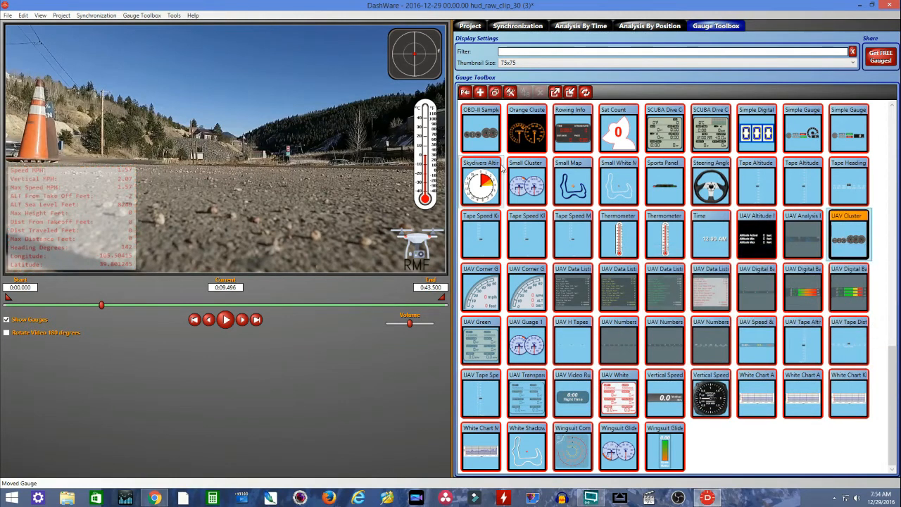
left_click(465, 93)
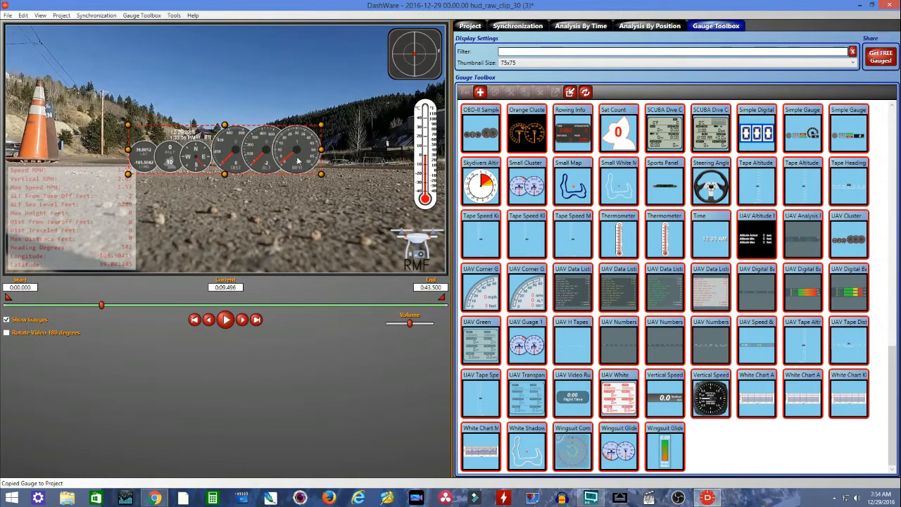
left_click_drag(297, 161, 305, 62)
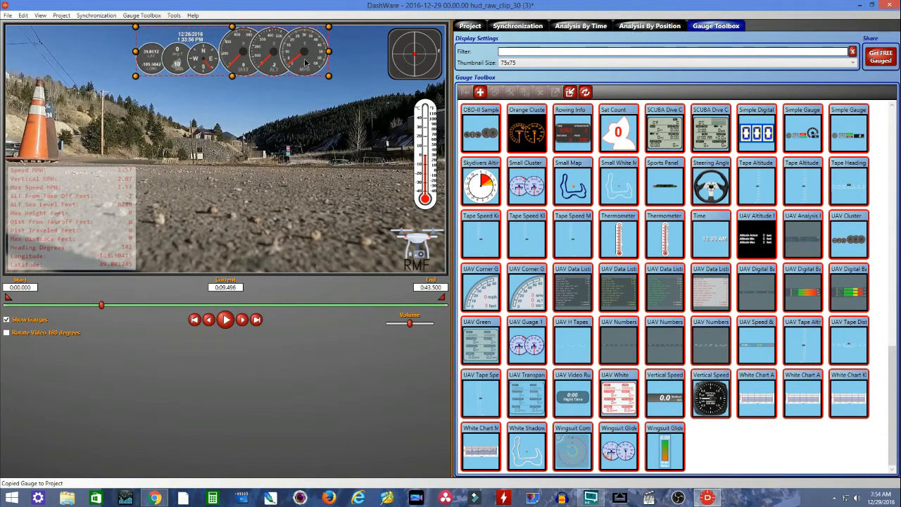
- Add the Small Map gauge from the gauge toolbox and place it, scaled down, in the video's upper-left corner
left_click(576, 195)
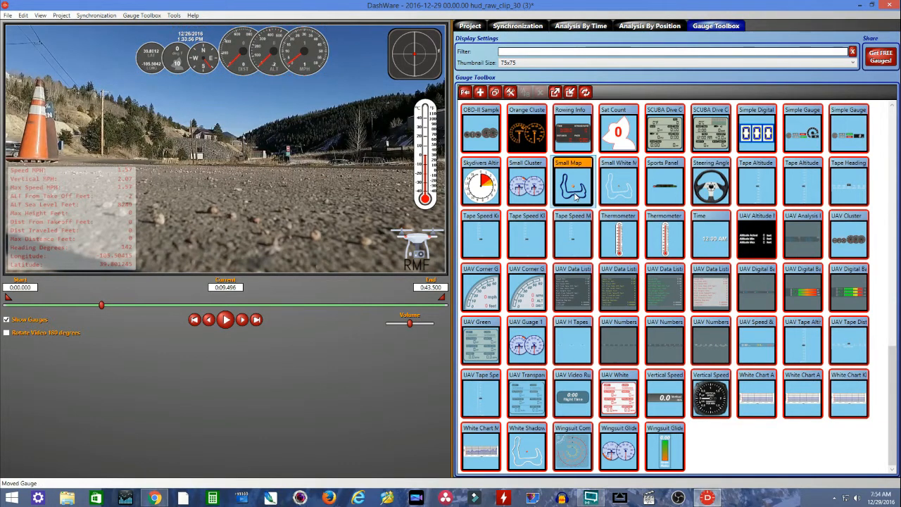
left_click(466, 94)
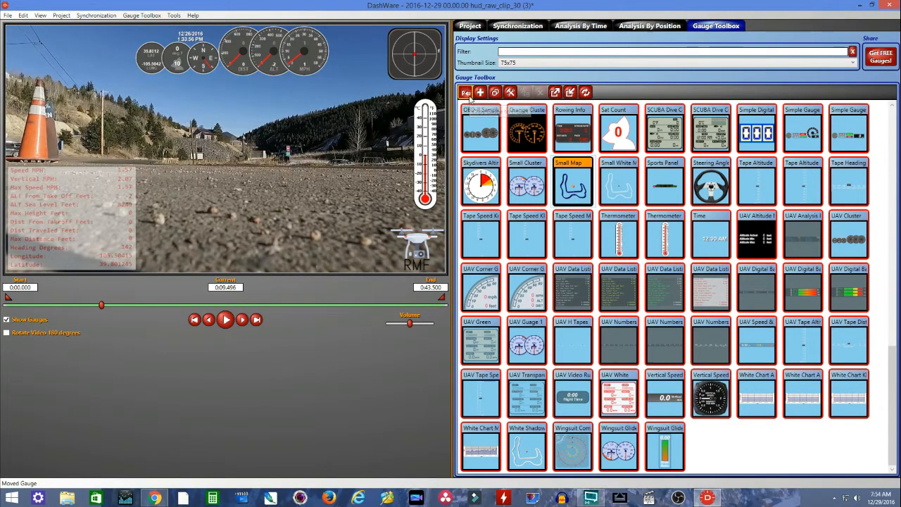
left_click_drag(234, 147, 70, 74)
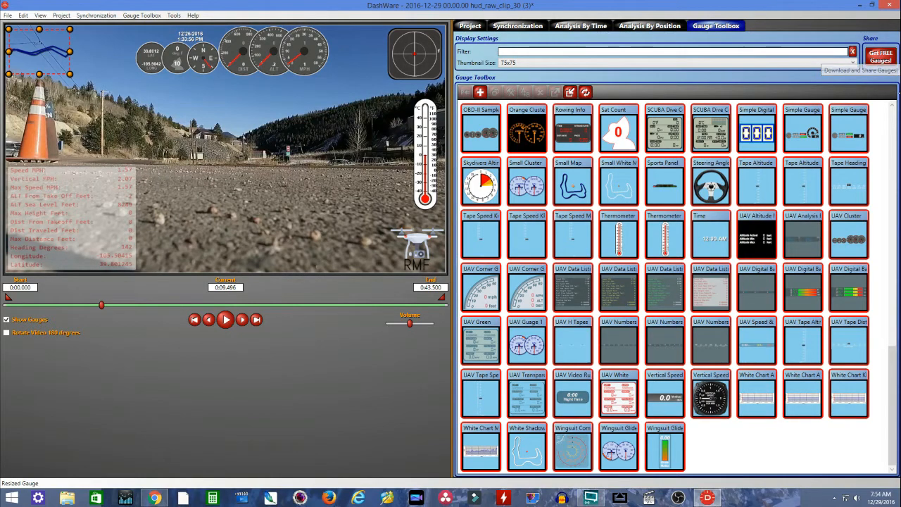
- Return to the project overview with its gauge list and save the project
scroll(885, 317, "up", 1)
left_click_drag(885, 317, 716, 86)
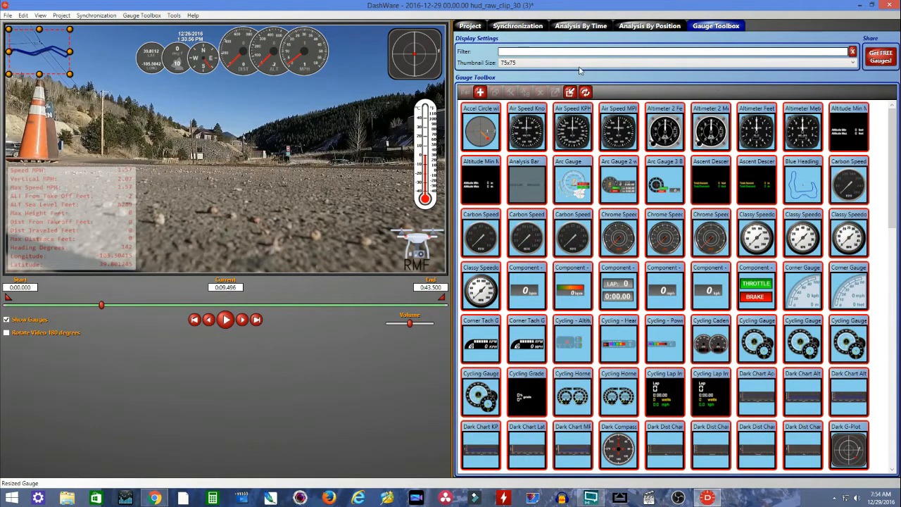
left_click(470, 26)
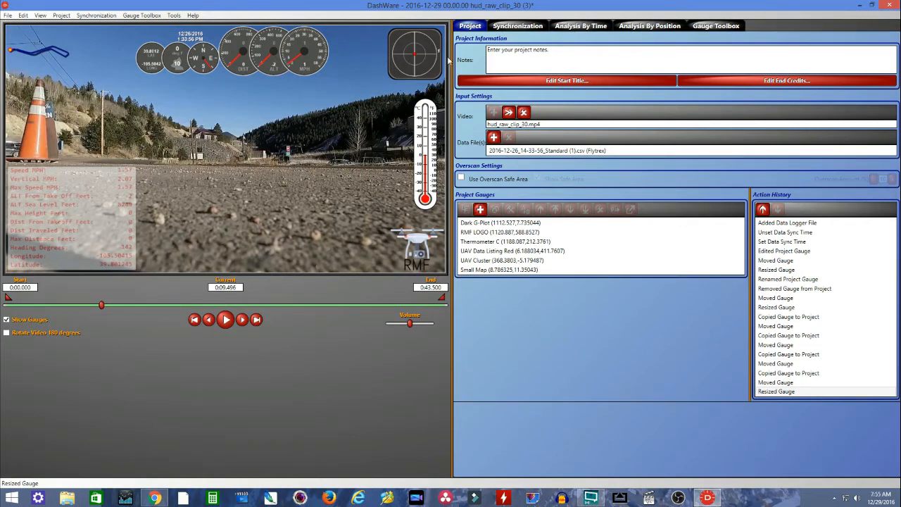
left_click(8, 15)
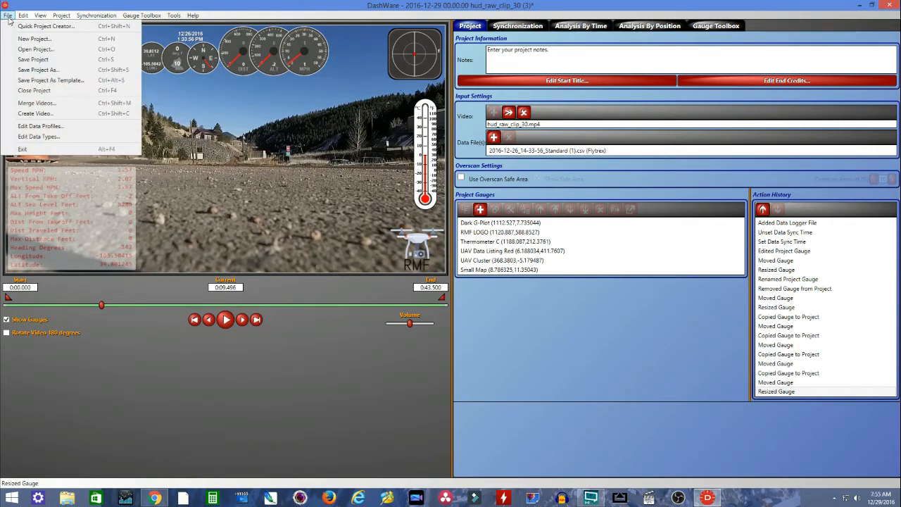
left_click(23, 60)
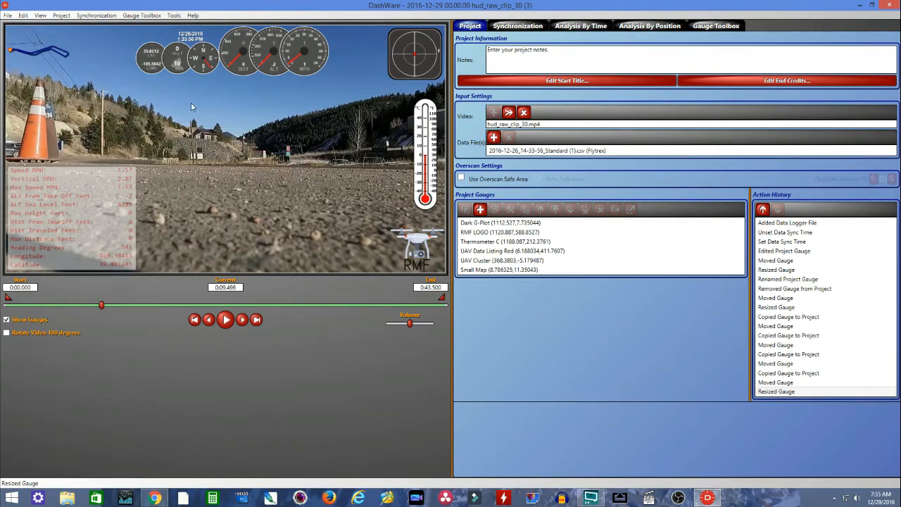
- Preview the gauges by playing the video from the start and skipping ahead, then return the playhead to the beginning
left_click(194, 319)
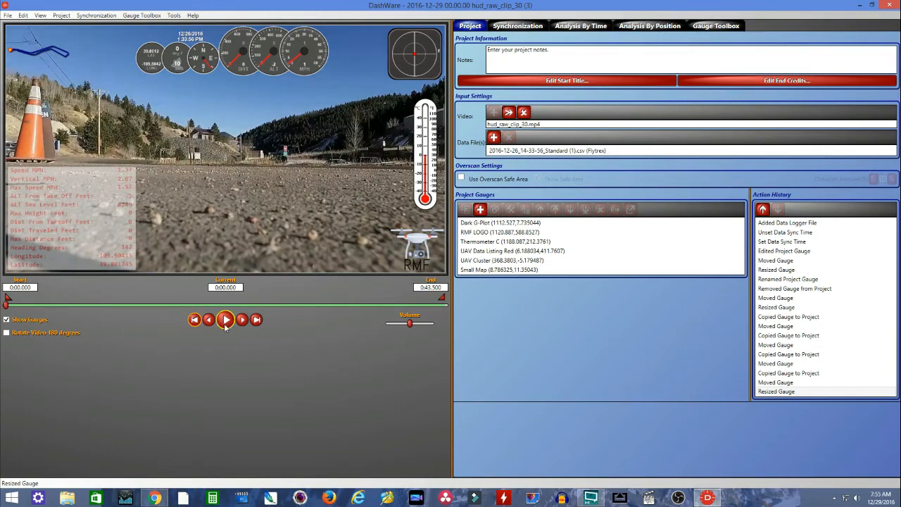
left_click(225, 321)
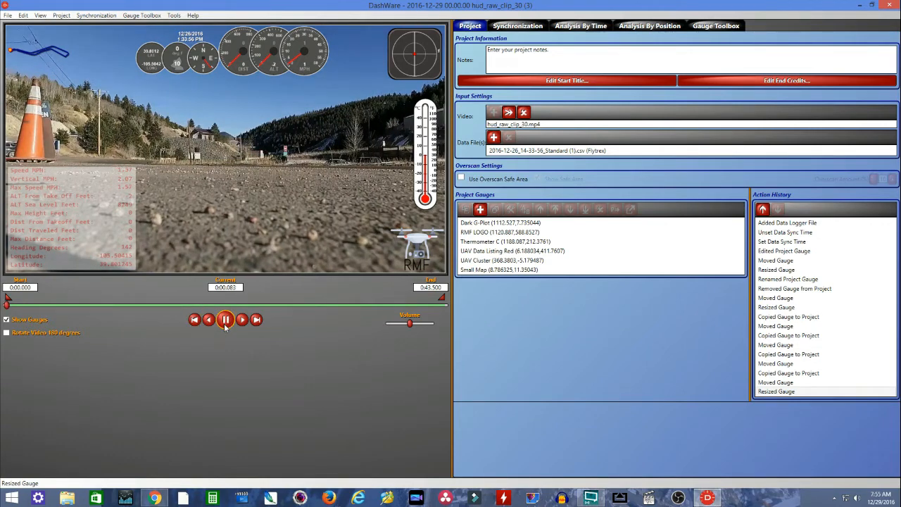
left_click(171, 305)
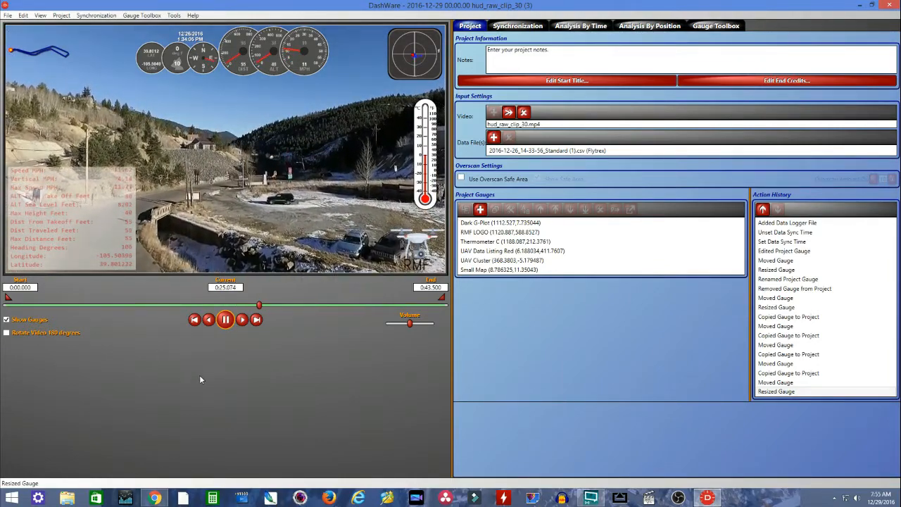
left_click(227, 322)
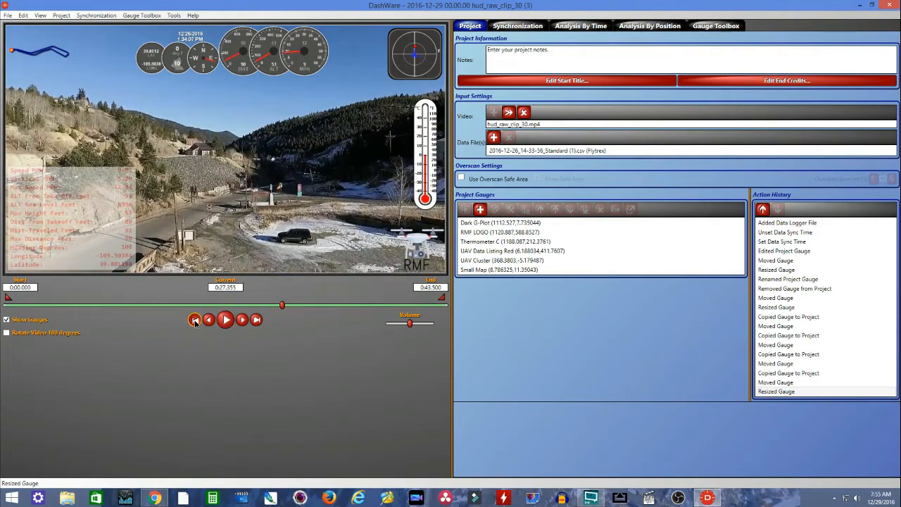
left_click(194, 320)
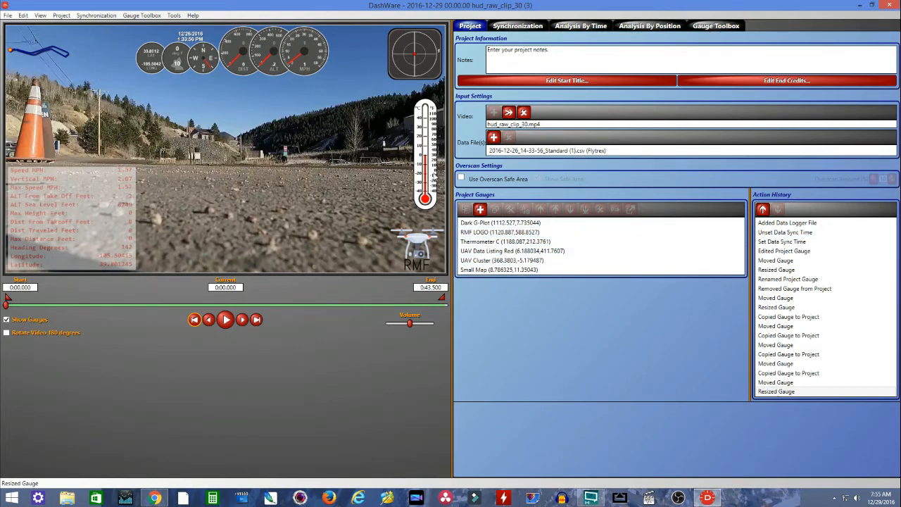
- Examine the Dark G-Plot gauge's input mapping and the data values offered for Acceleration Gs, and close it without changes
left_click(413, 49)
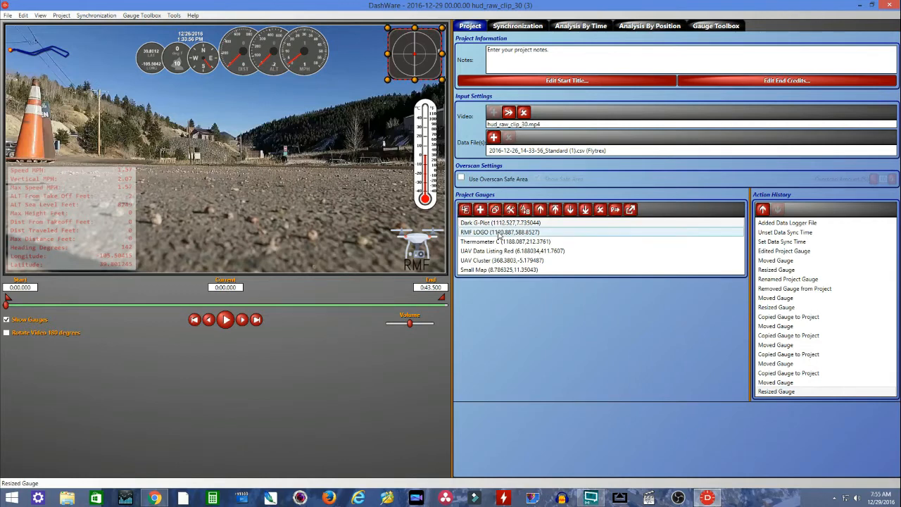
double_click(493, 224)
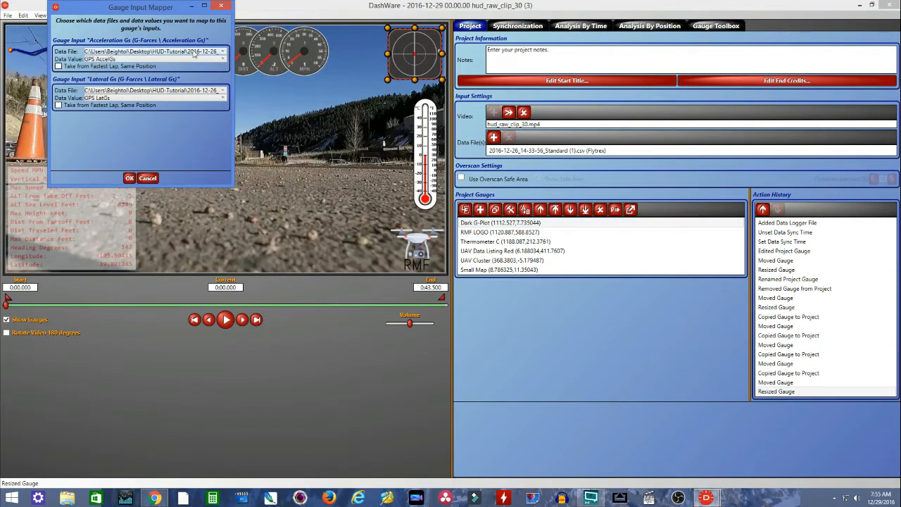
left_click(223, 60)
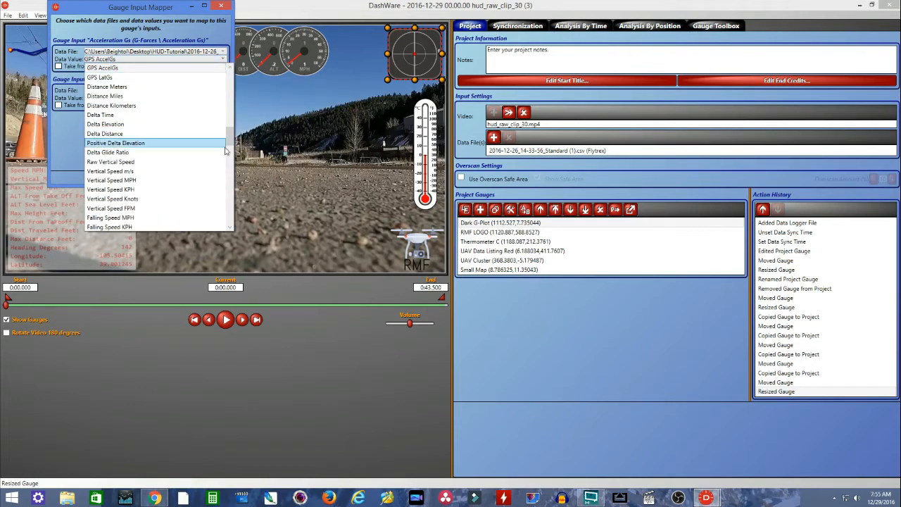
scroll(233, 100, "down", 5)
left_click_drag(232, 101, 221, 64)
left_click(204, 37)
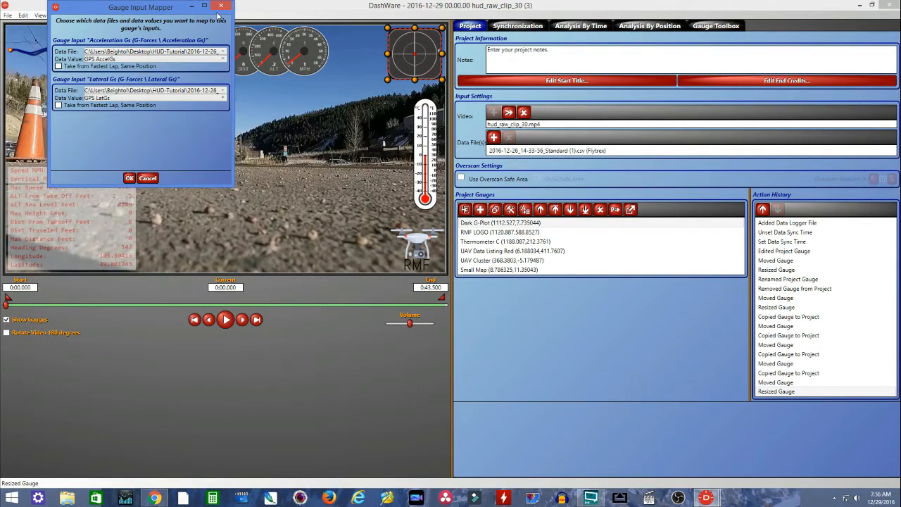
left_click(148, 180)
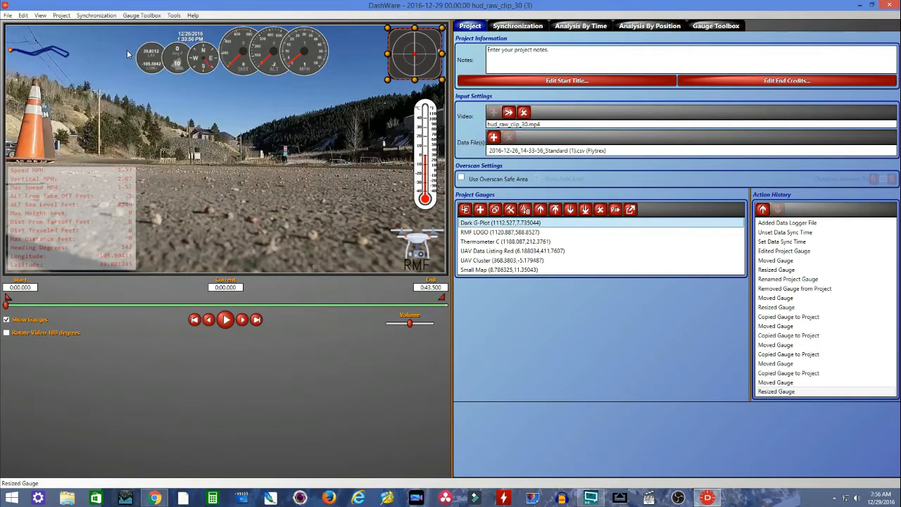
left_click(6, 17)
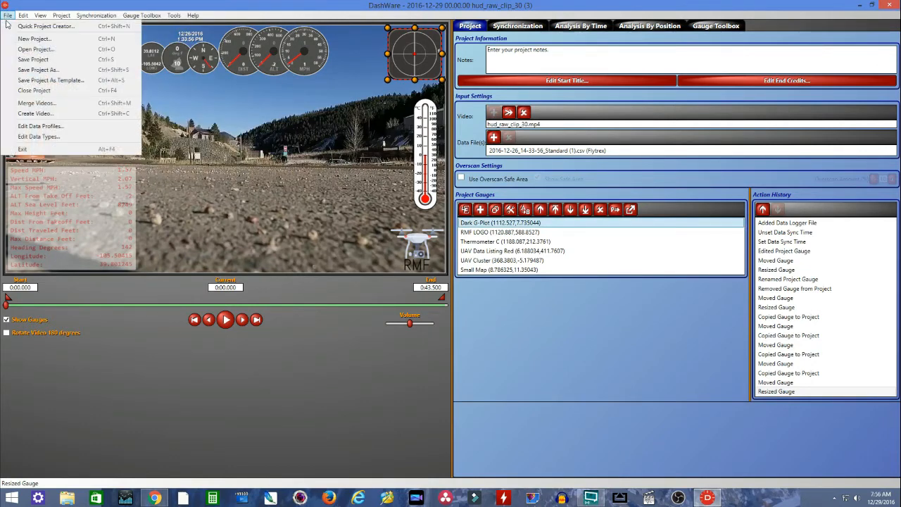
key("Escape")
left_click(196, 366)
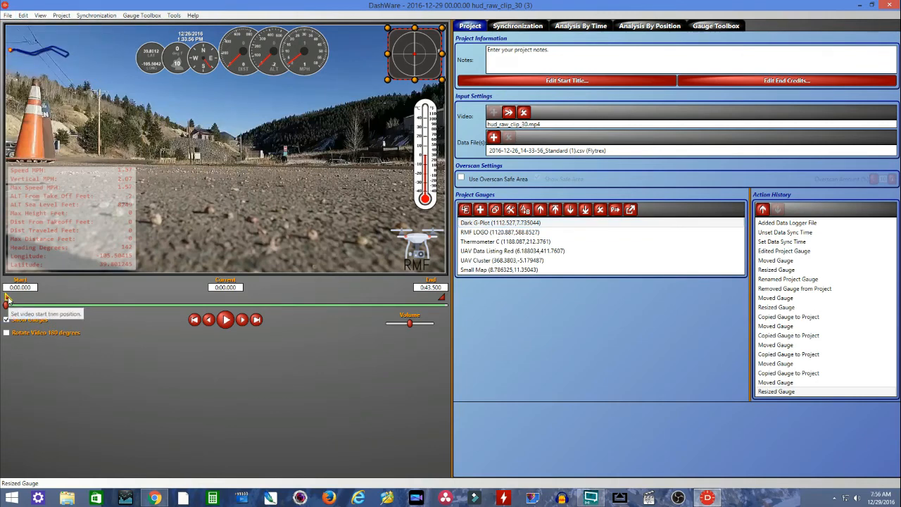
- Move the playhead to 0:17.196 and set the video's start trim position there
left_click(117, 305)
left_click_drag(118, 310, 182, 313)
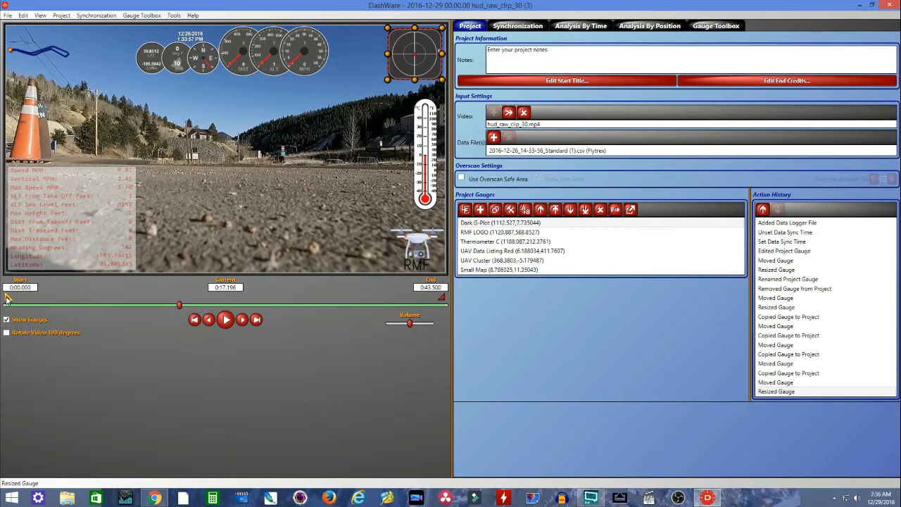
left_click_drag(16, 301, 188, 312)
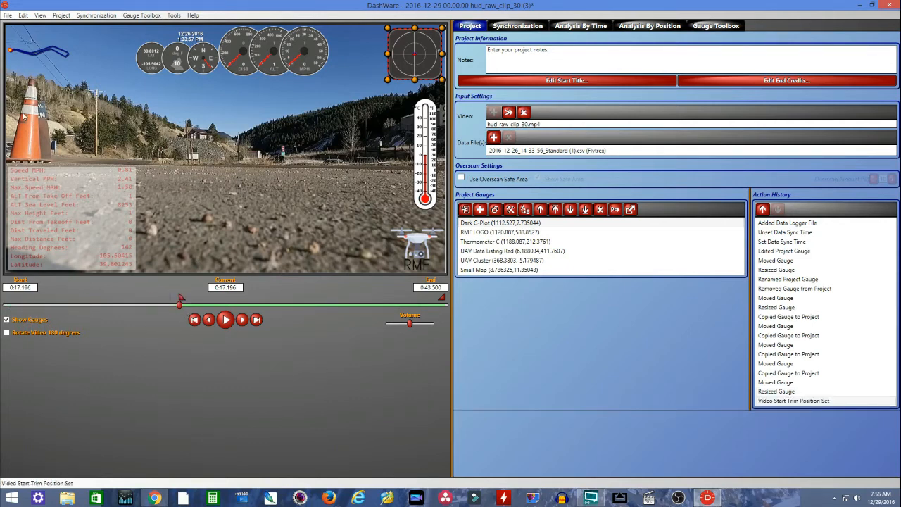
- Create the output video on the desktop as an MP4 with the FFmpeg (Preferred) encoder and automatic size, quality and frame rate
left_click(7, 16)
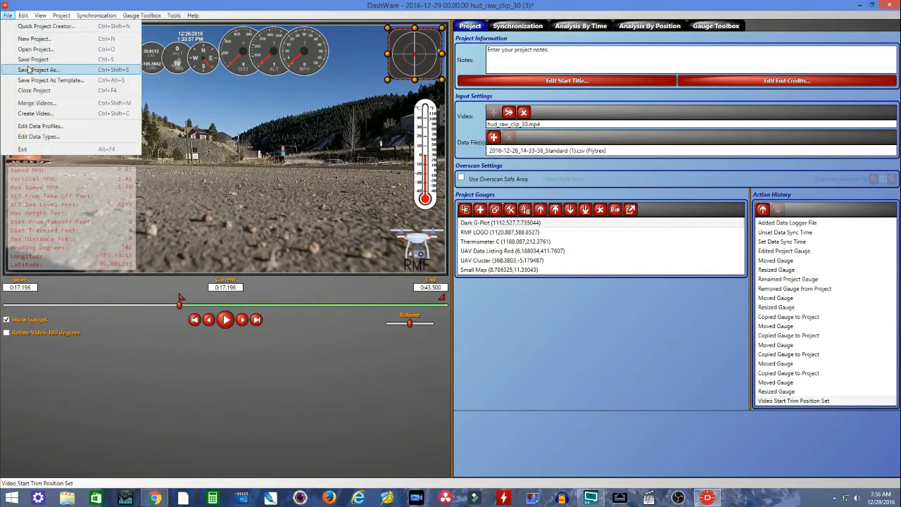
left_click(43, 118)
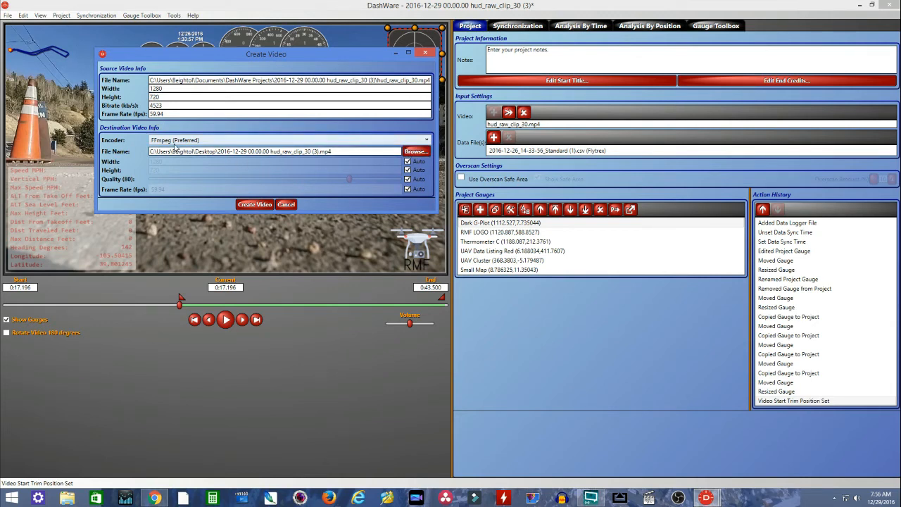
left_click(254, 205)
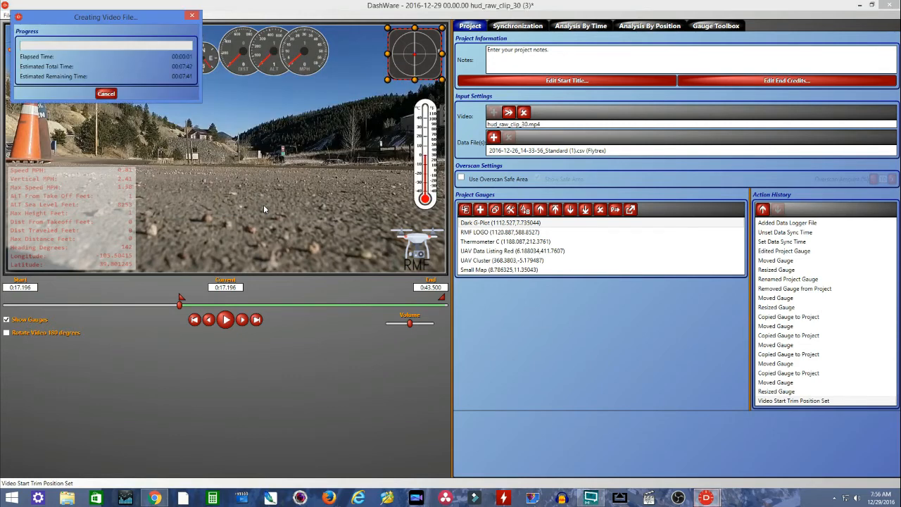